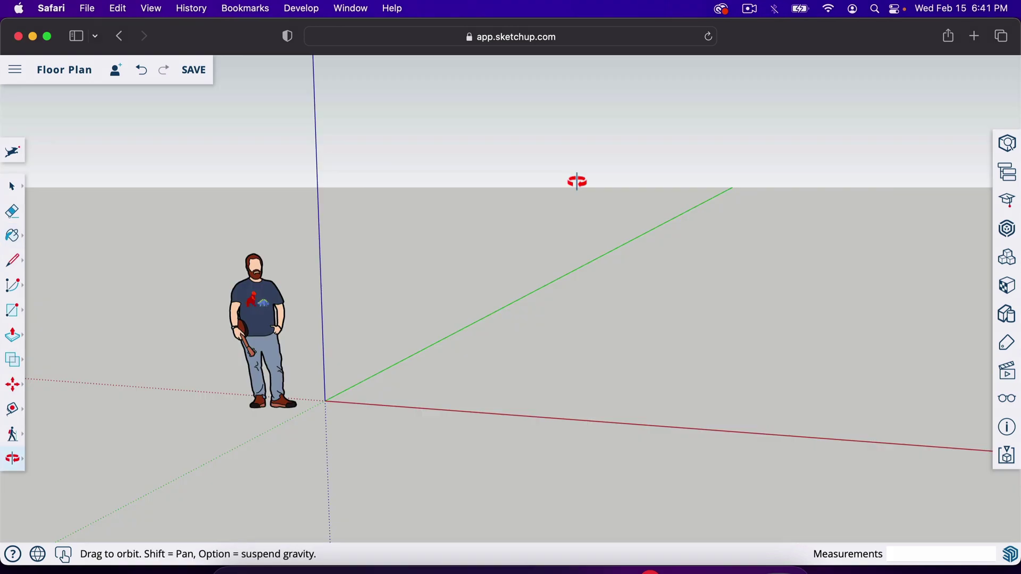
drag(485, 221, 511, 200)
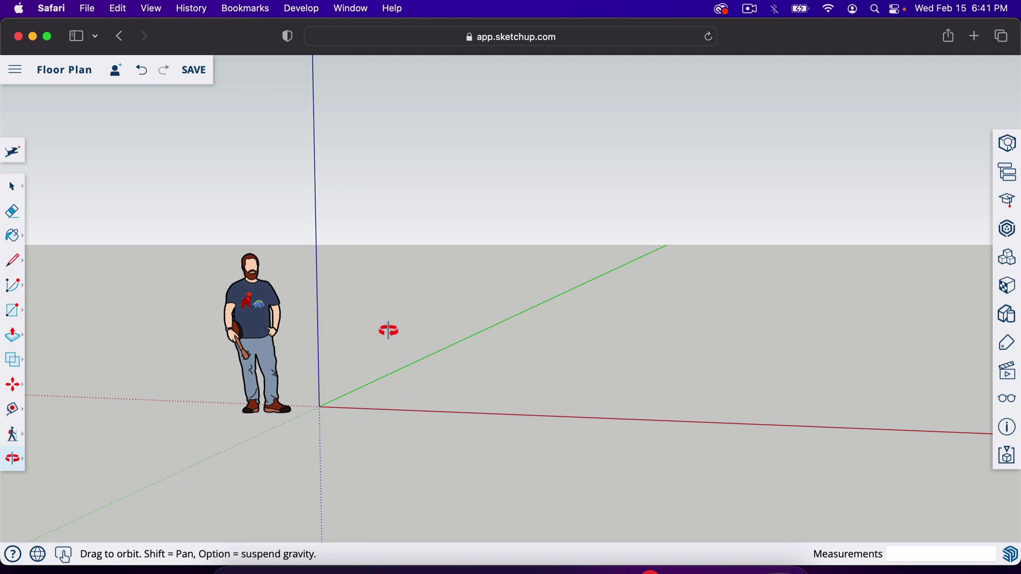
key(r)
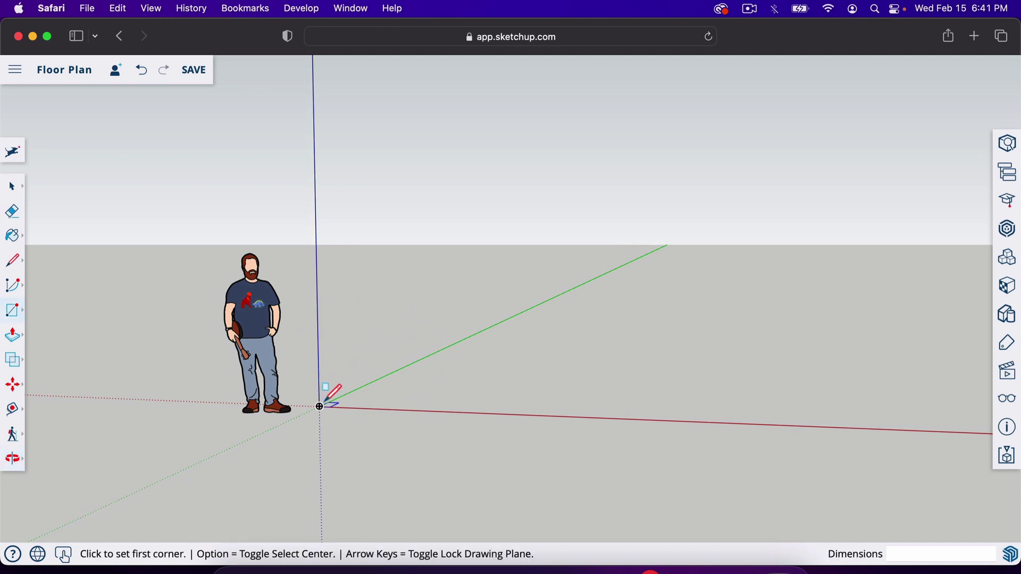
click(319, 406)
click(591, 347)
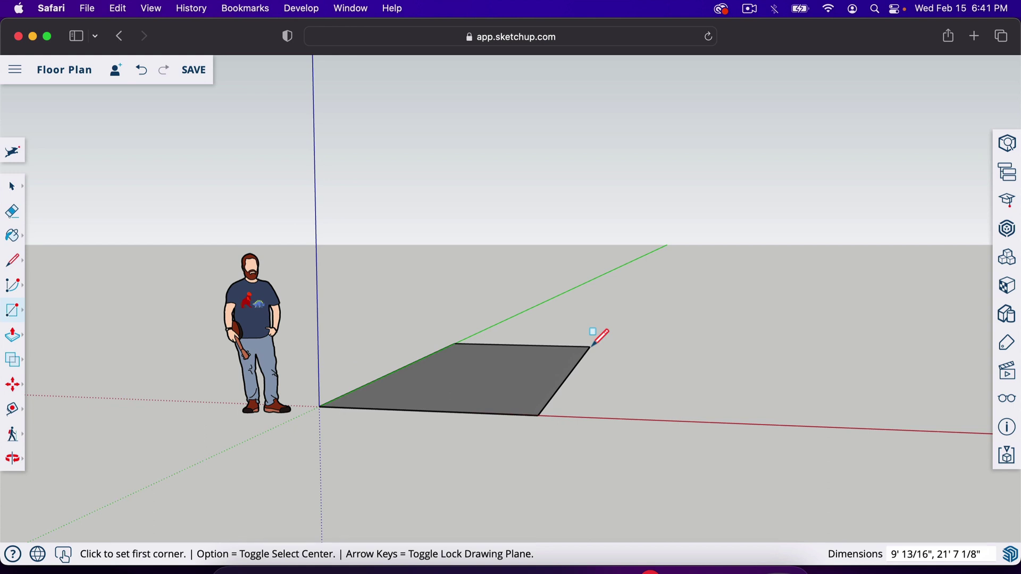
key(o)
drag(548, 348, 496, 130)
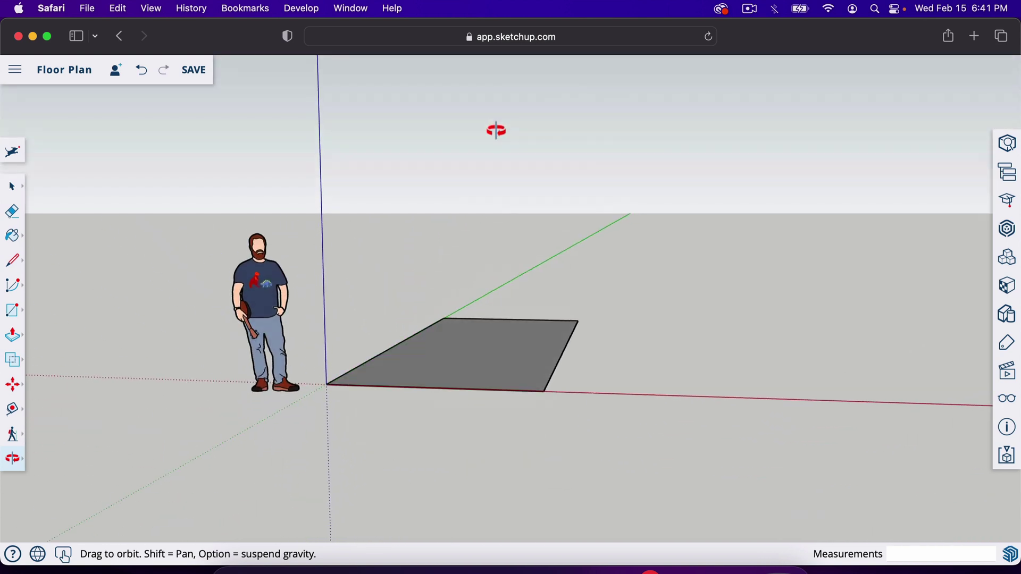
key(super+z)
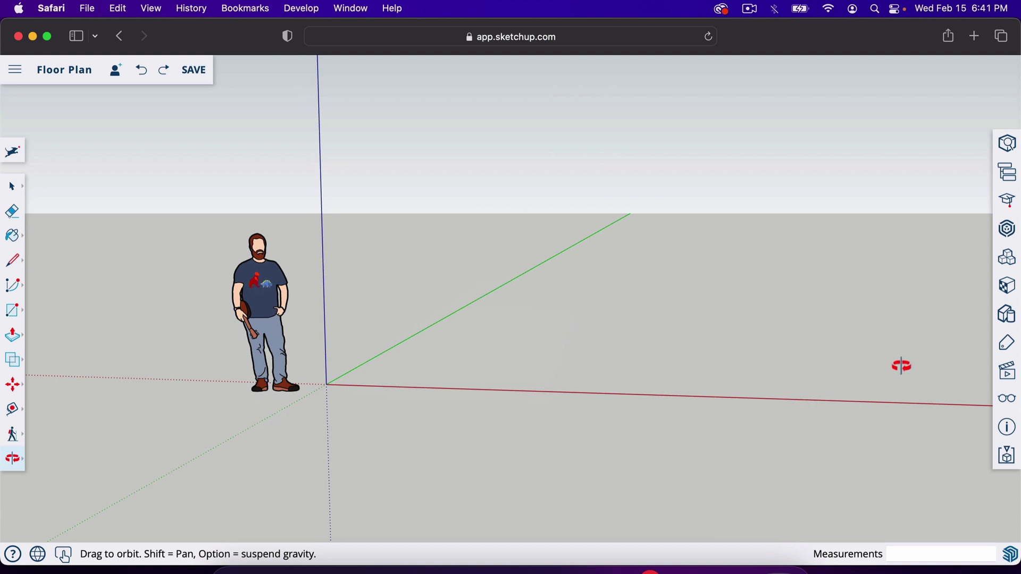
- Apply the HiddenLine style from the Default Styles collection to the model
click(1009, 317)
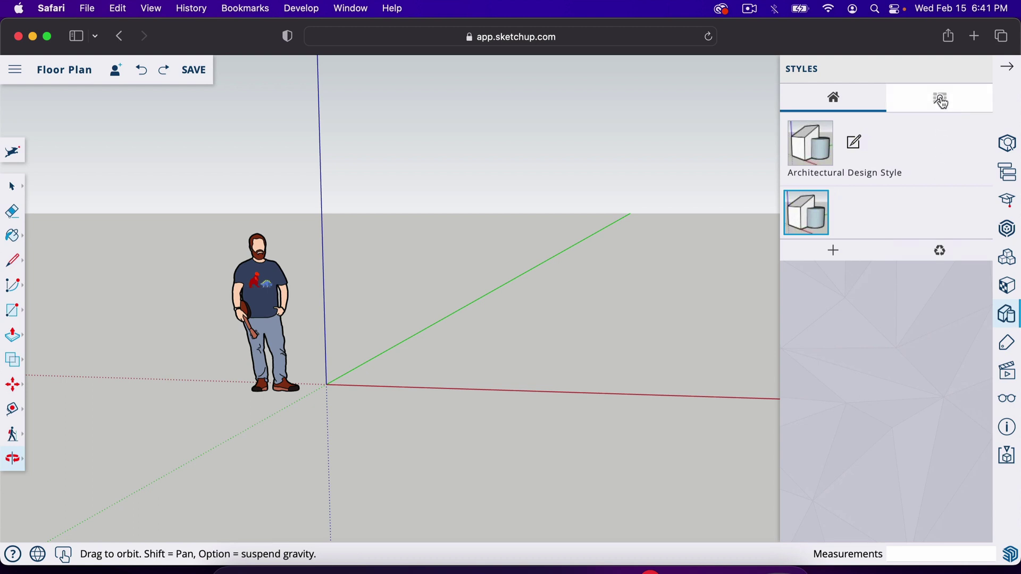
click(942, 100)
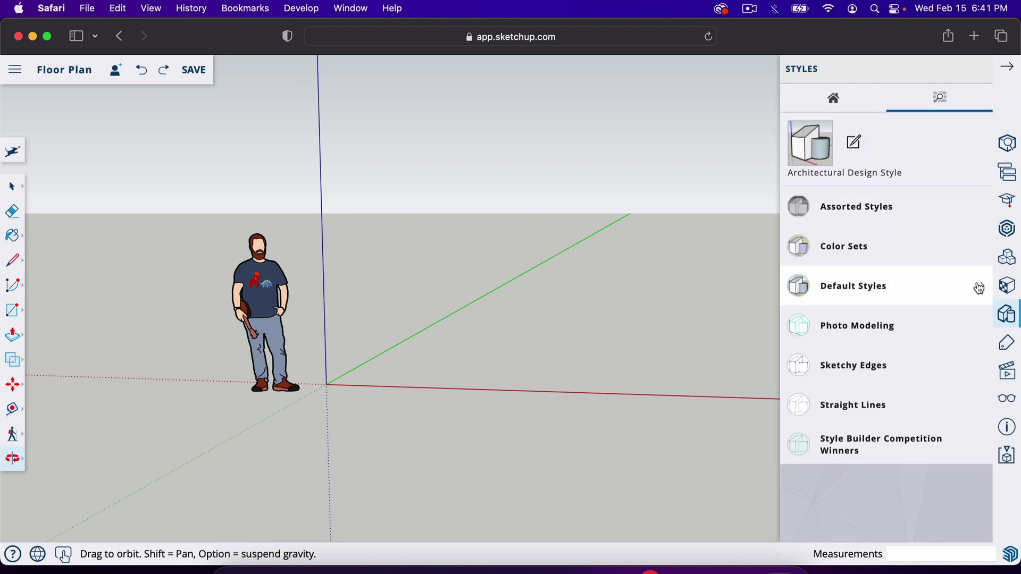
click(981, 292)
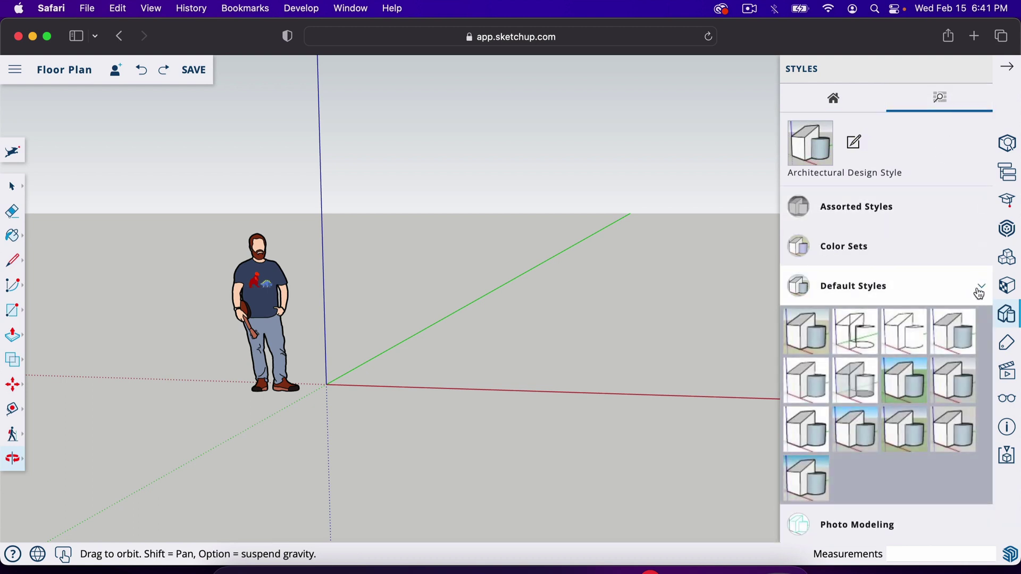
click(908, 337)
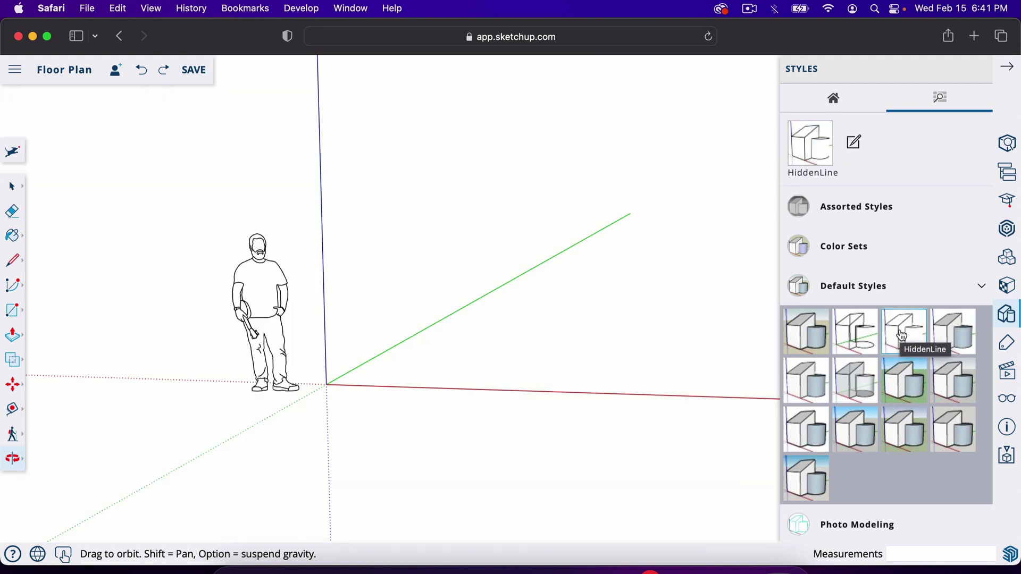
click(917, 396)
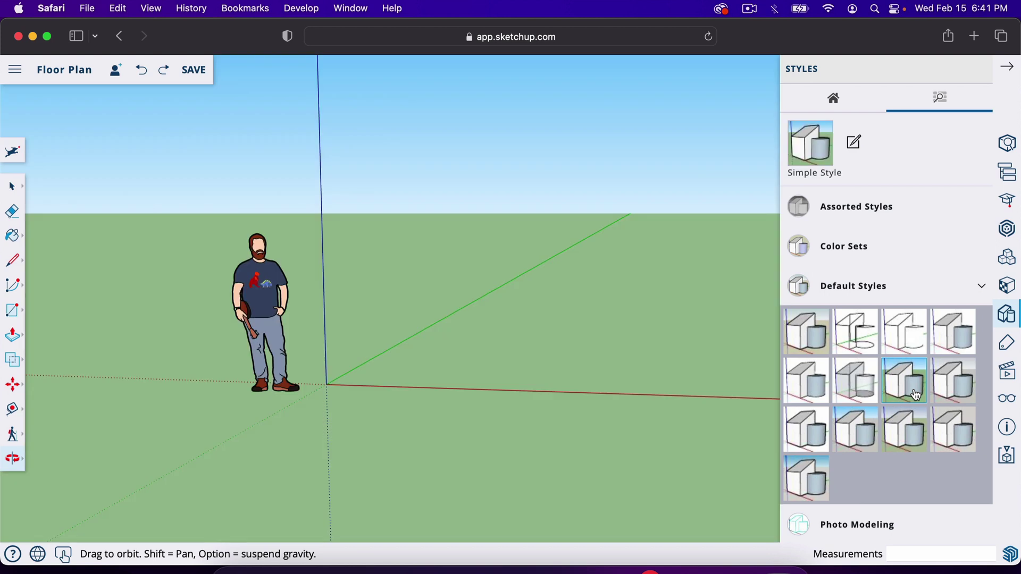
click(905, 335)
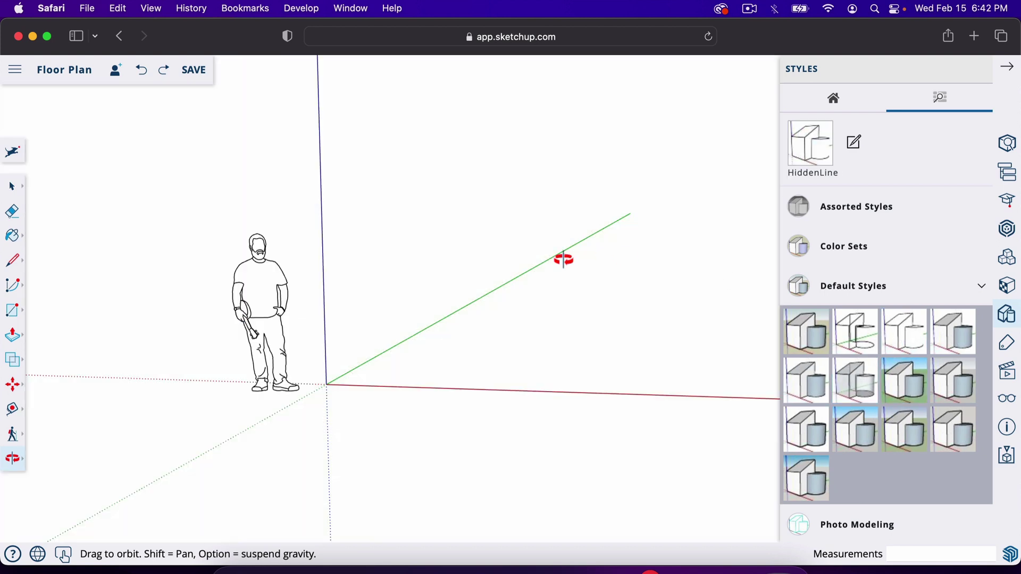
click(1007, 67)
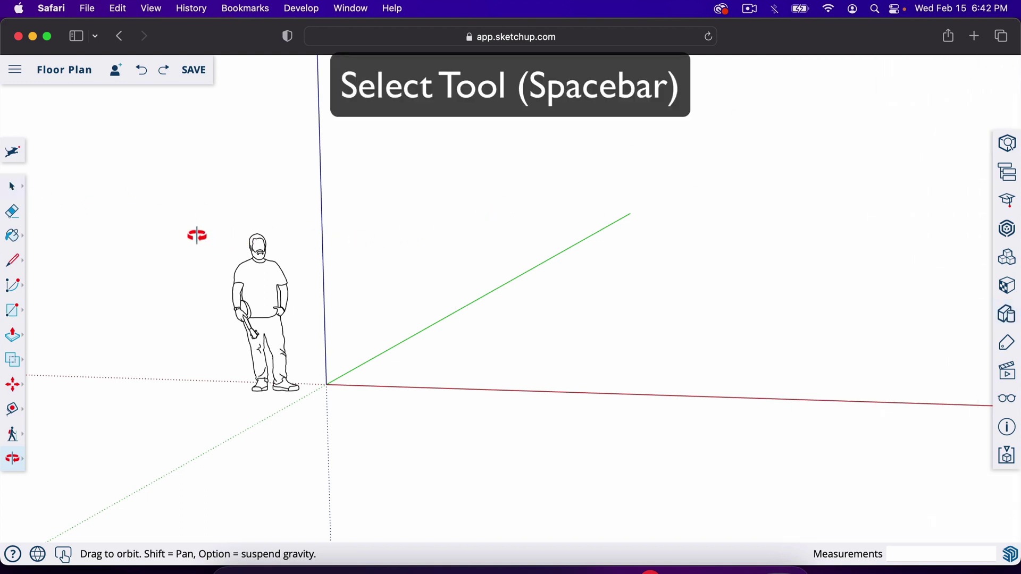
- Delete the standing human scale figure beside the origin
key(space)
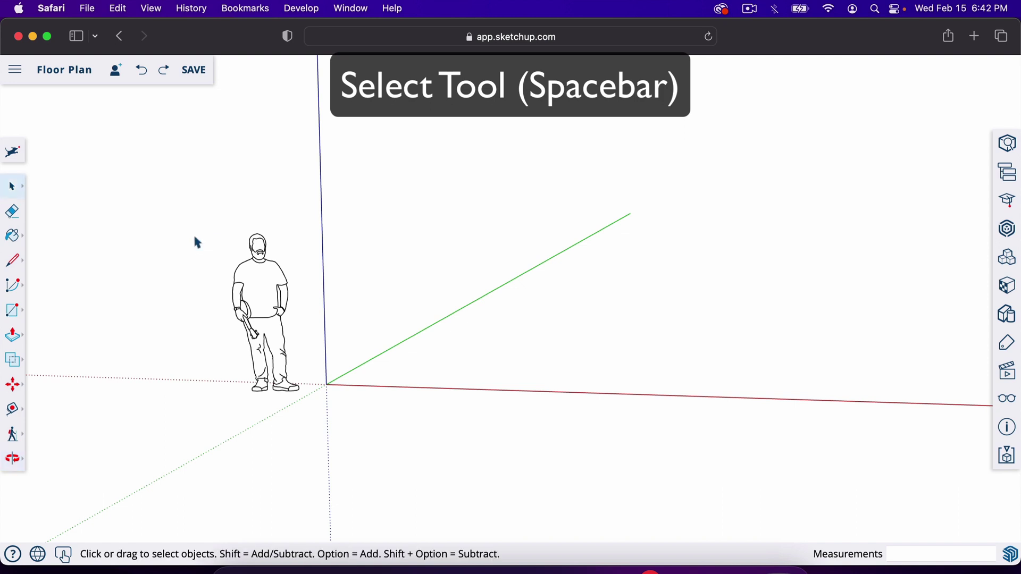
click(263, 283)
key(Delete)
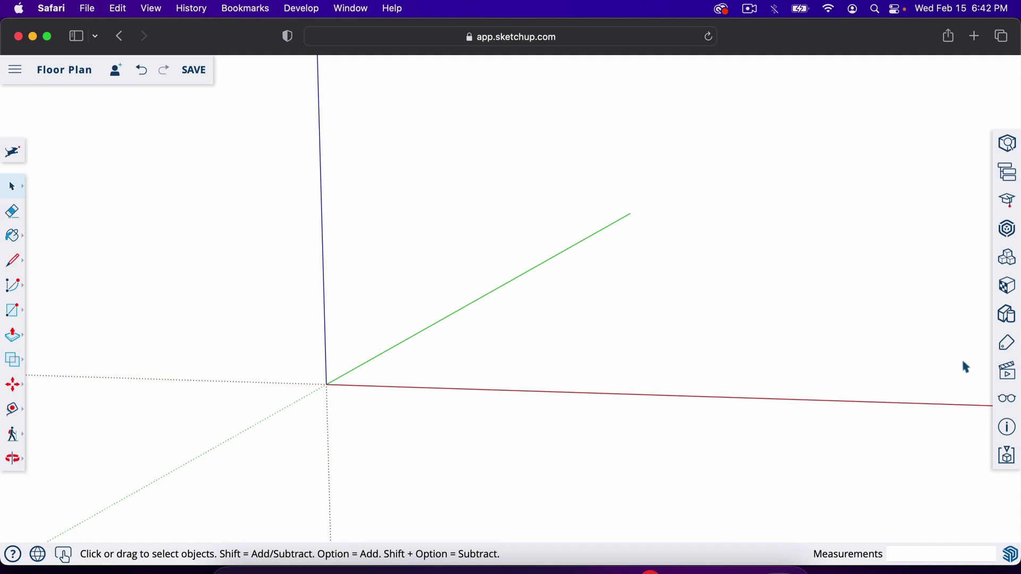
- Switch the camera to the standard top view, looking straight down on the ground plane
click(1007, 377)
scroll(958, 278, down, 5)
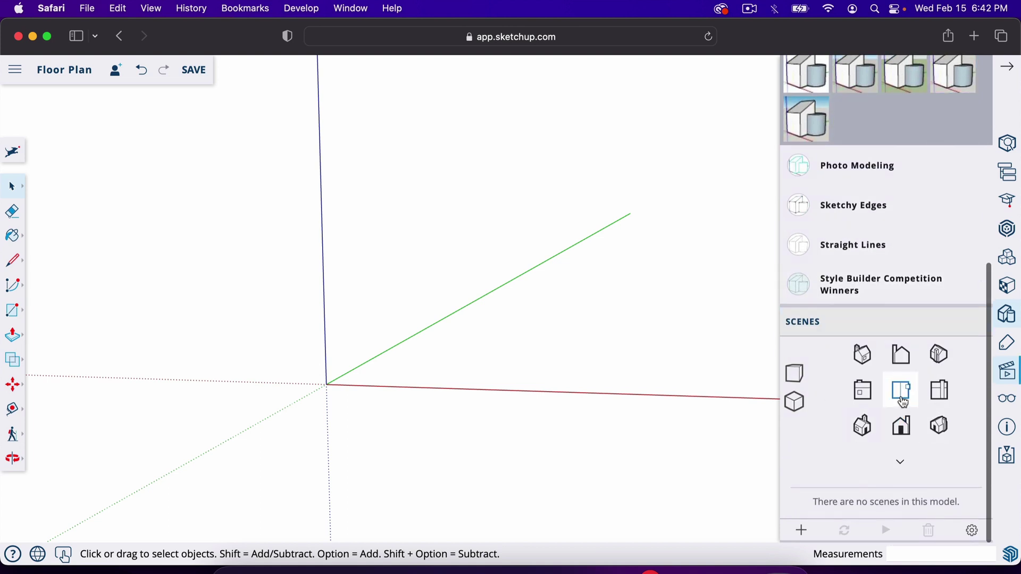
click(903, 399)
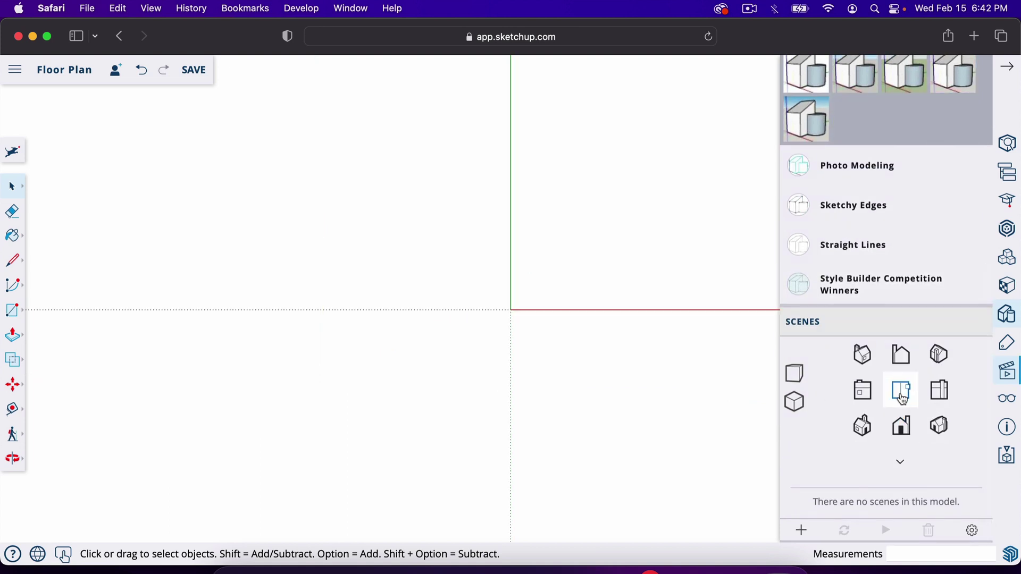
click(1008, 71)
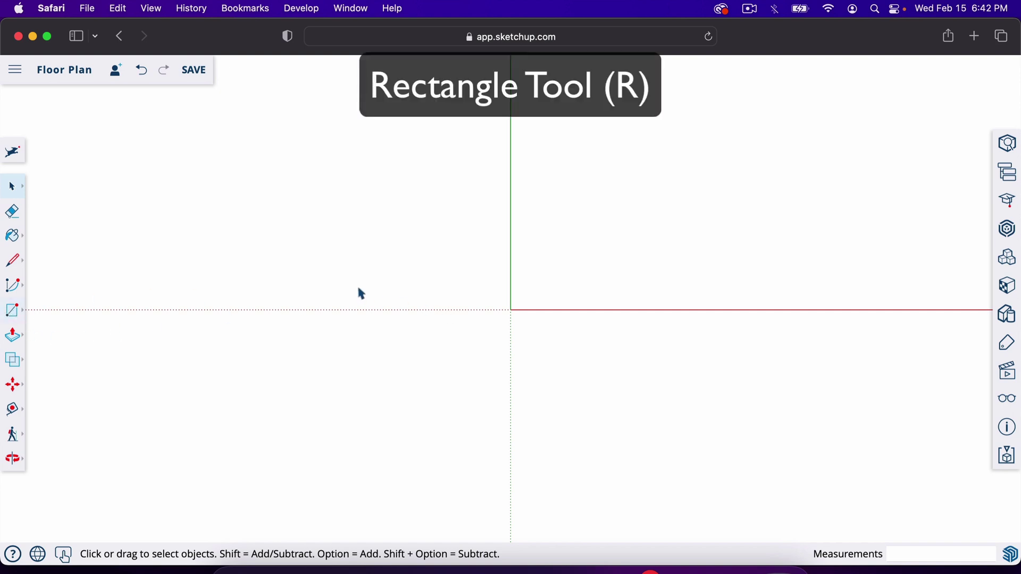
- Draw a 32' by 20' rectangle from the origin, extending along the positive red and green axes
key(r)
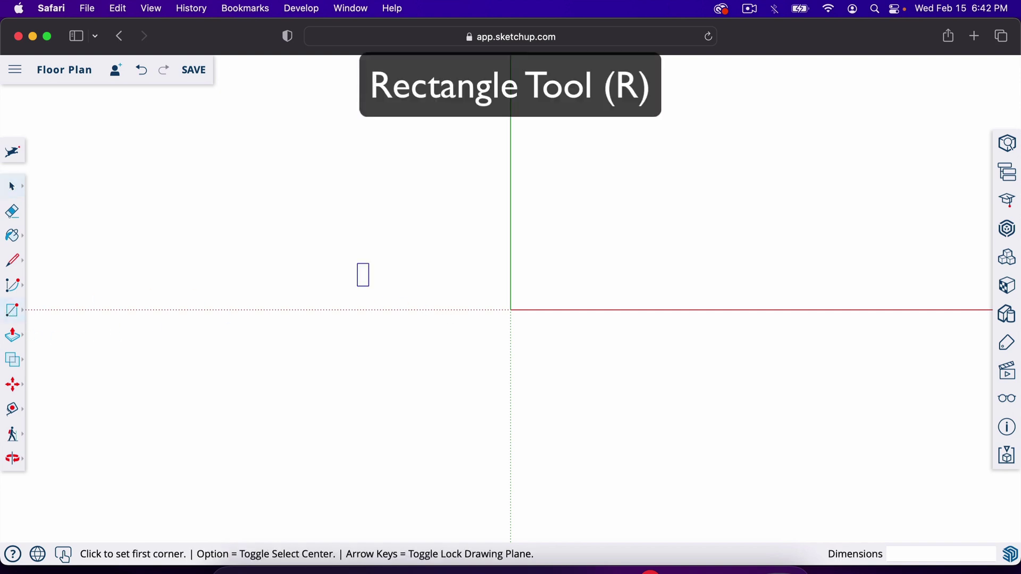
click(511, 310)
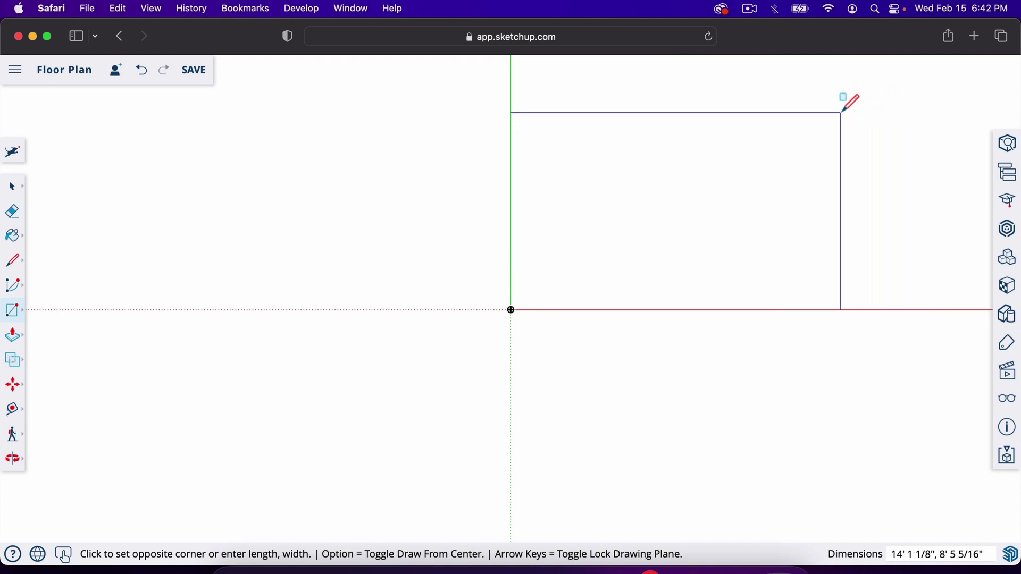
text(32)
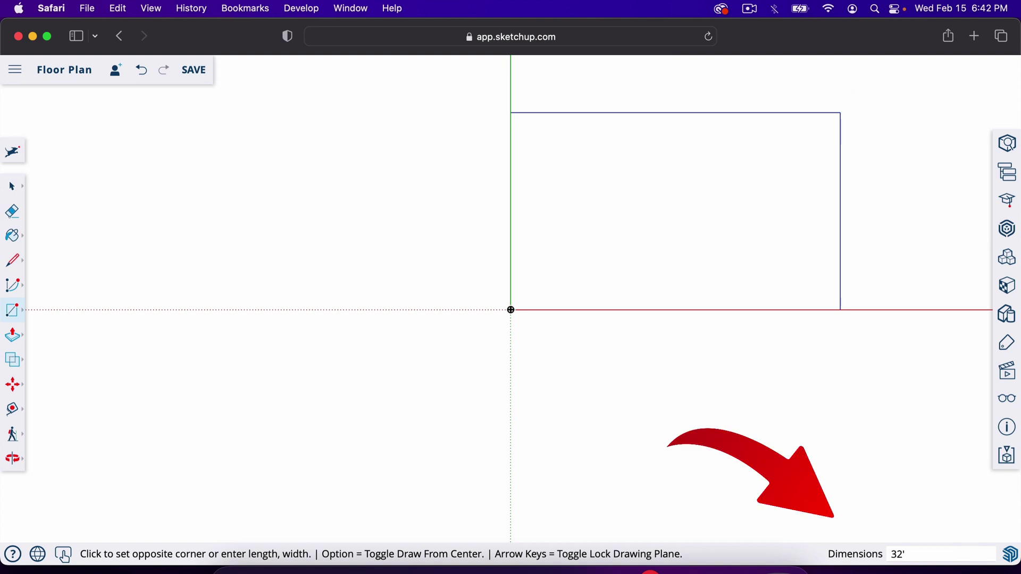
text(',20')
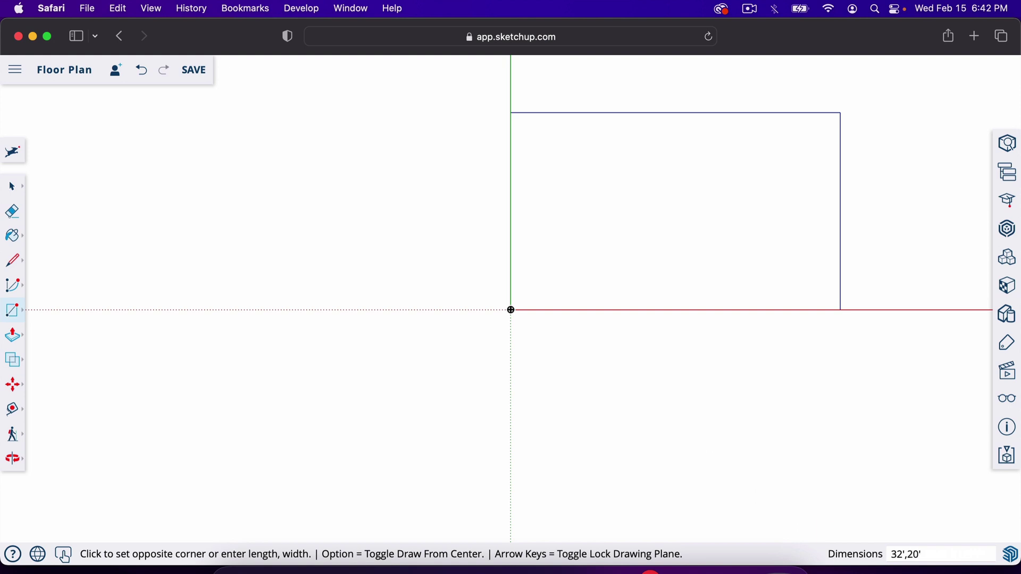
key(Return)
- Turn off the display of the axes around the floor plan rectangle
scroll(420, 373, up, 1)
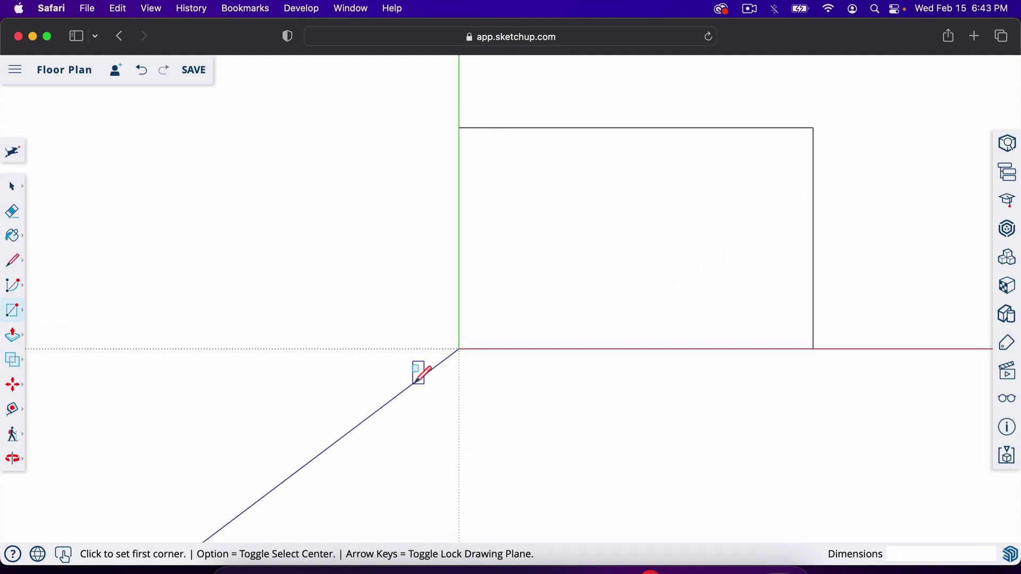
scroll(719, 216, up, 2)
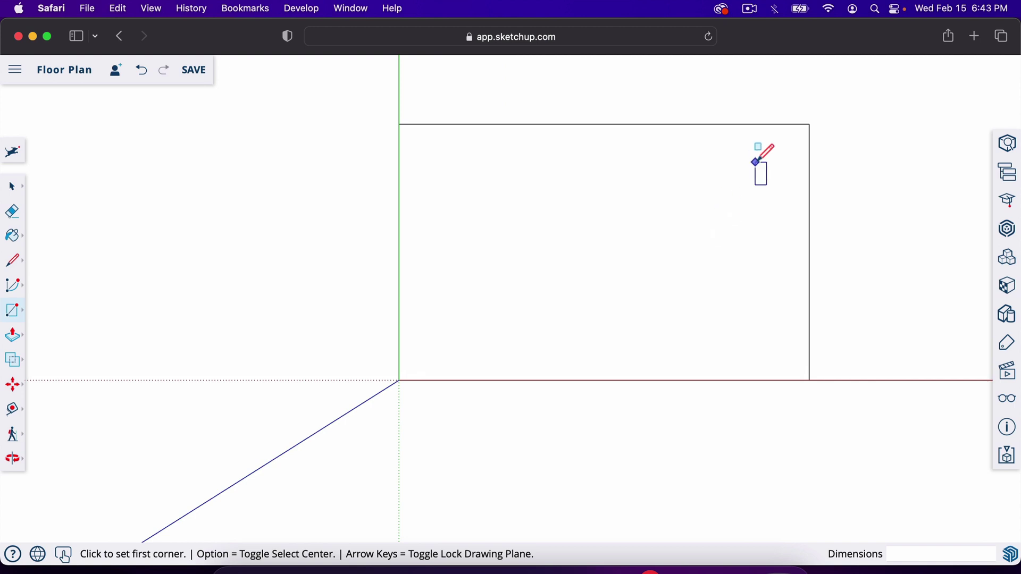
scroll(754, 164, up, 2)
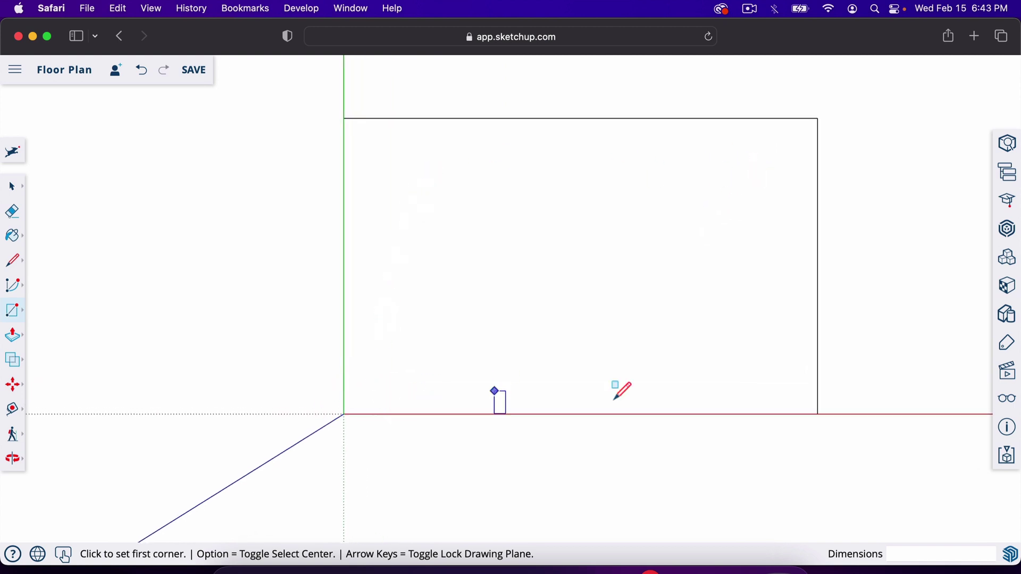
click(1009, 402)
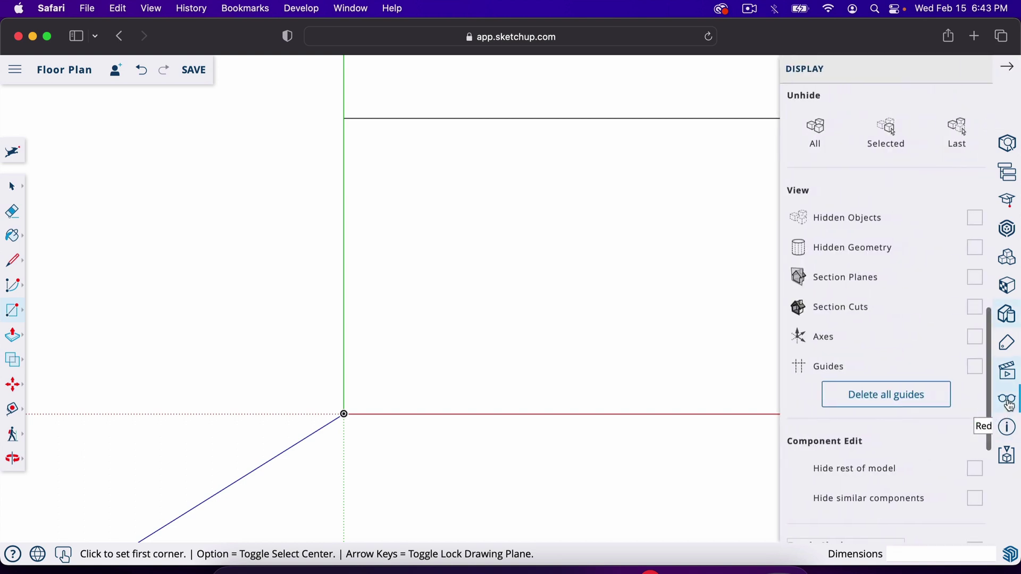
click(976, 342)
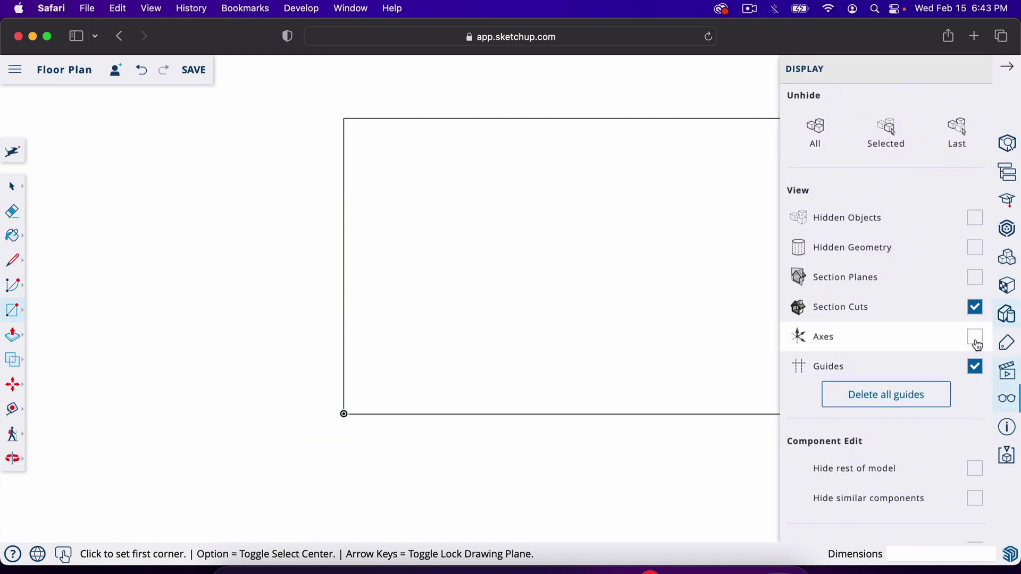
click(1013, 71)
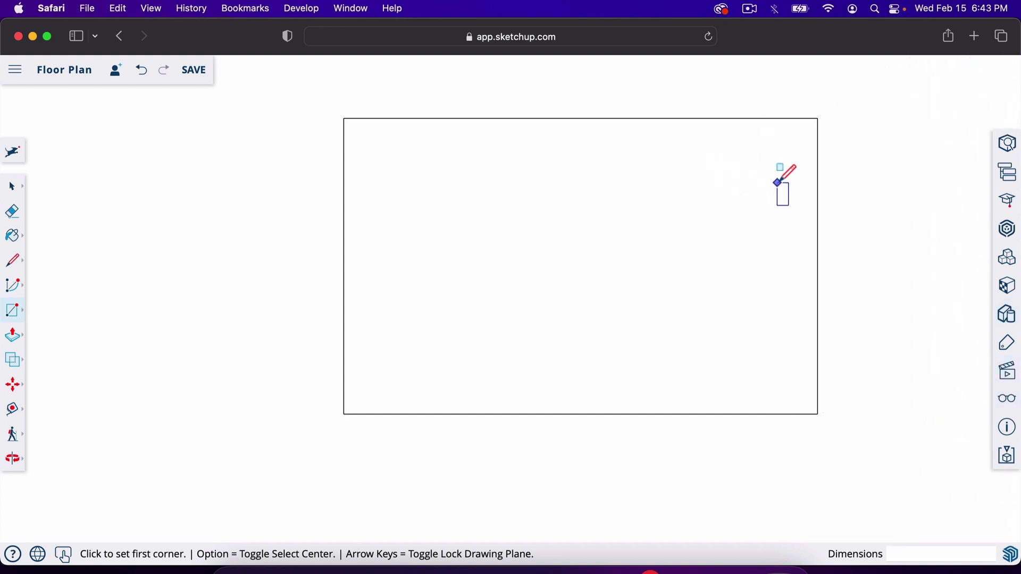
- Offset the floor plan rectangle inward by 6.5 inches to form the exterior wall outline
scroll(777, 183, up, 3)
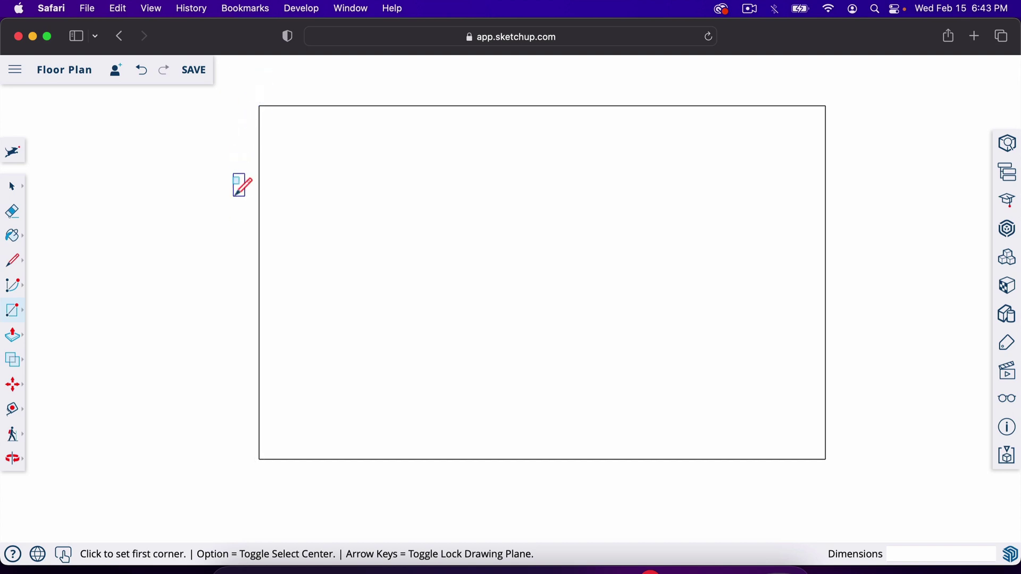
key(f)
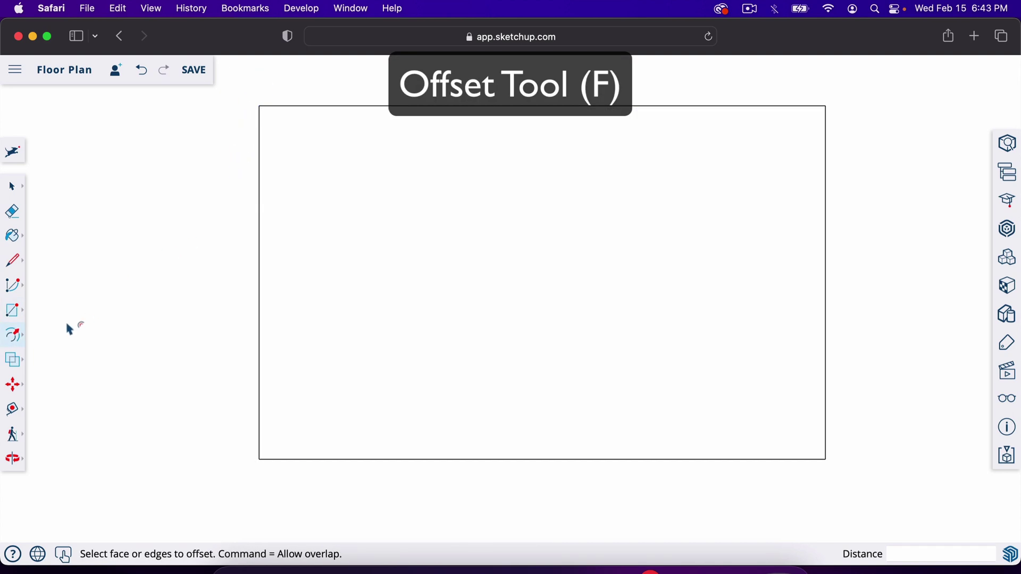
click(14, 335)
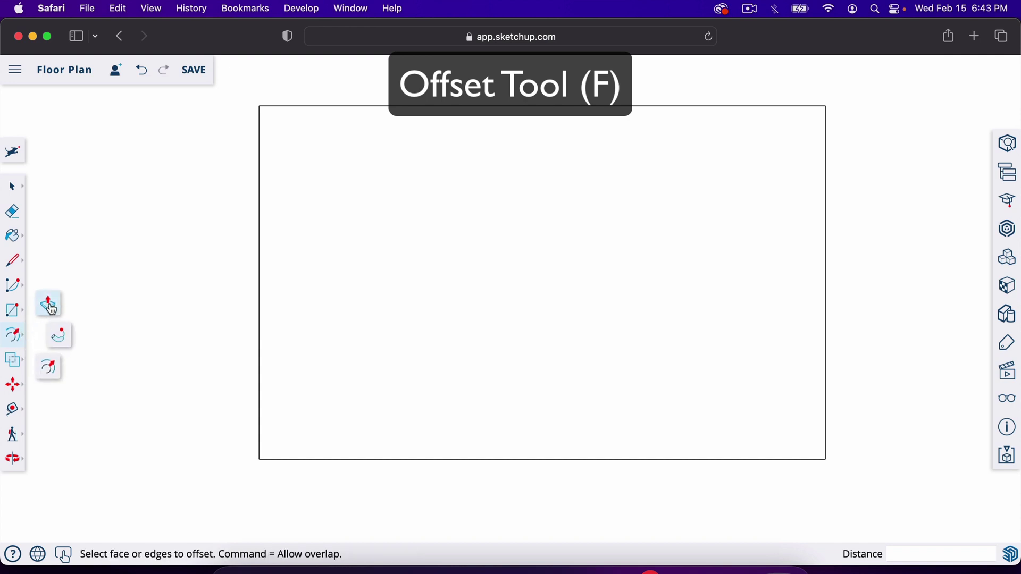
click(53, 375)
click(367, 305)
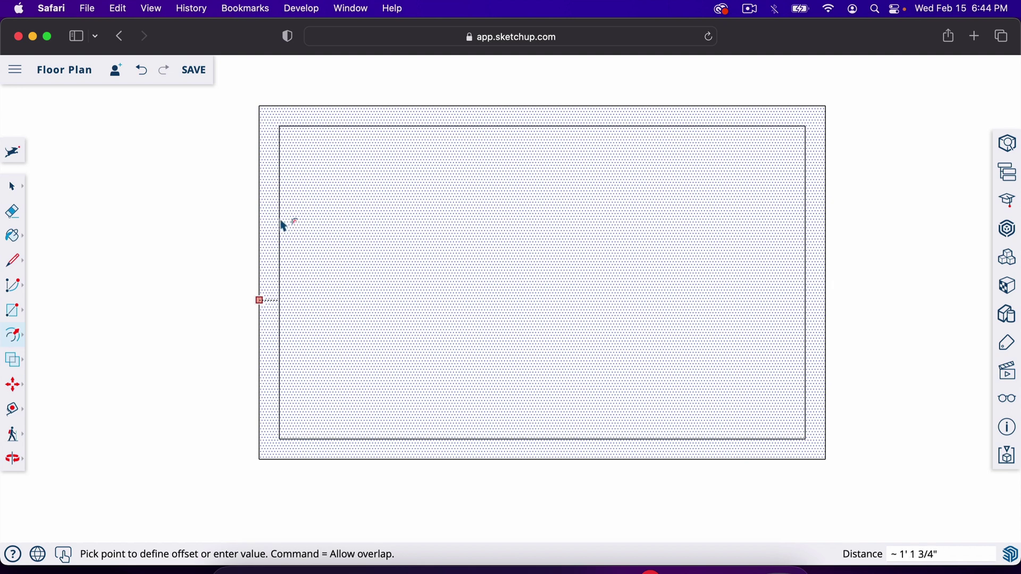
click(282, 224)
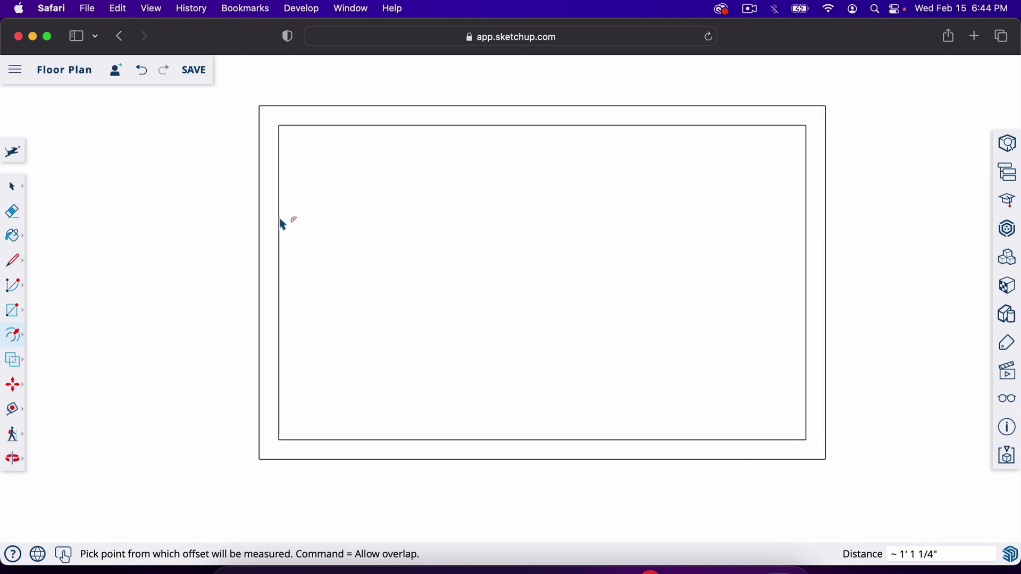
text(6.5)
key(Return)
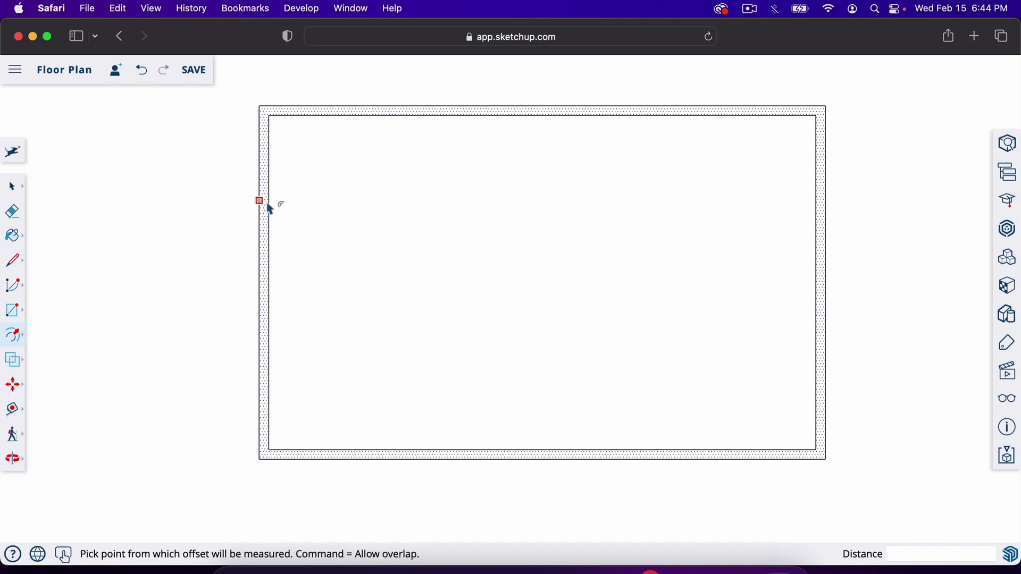
- Measure the thickness of the west exterior wall from its outer to its inner edge
scroll(270, 208, up, 10)
key(t)
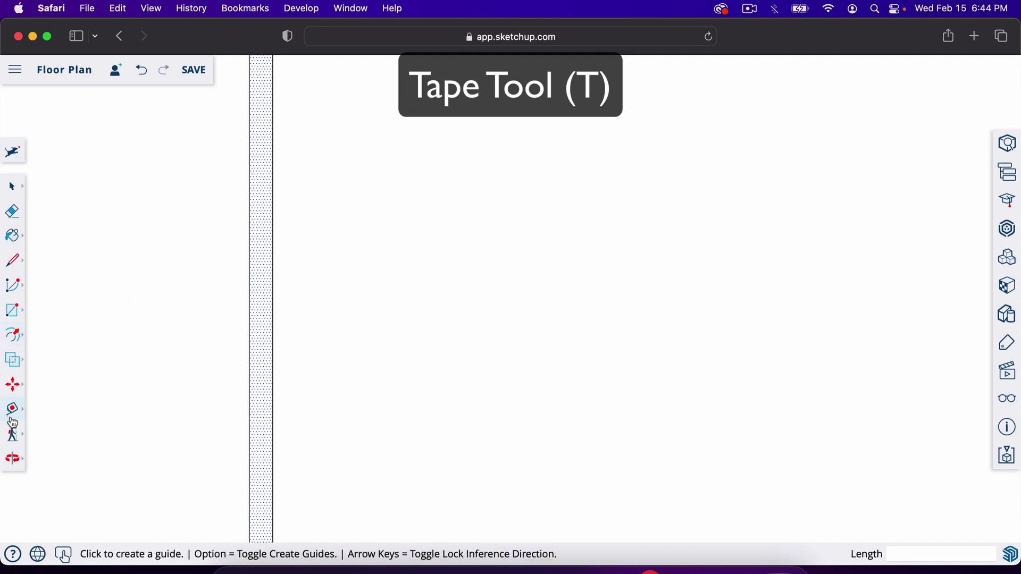
click(251, 238)
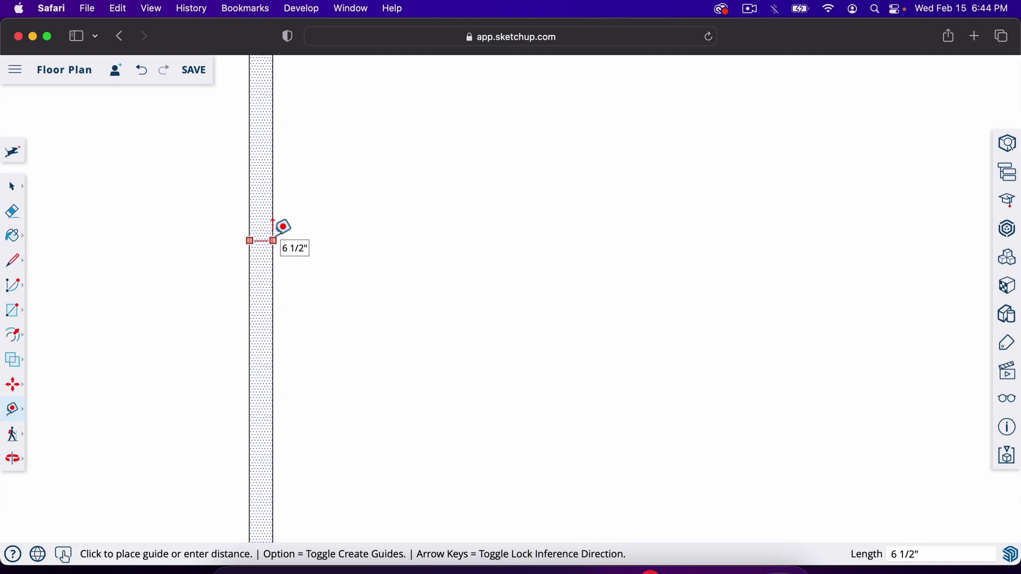
key(space)
scroll(340, 307, down, 5)
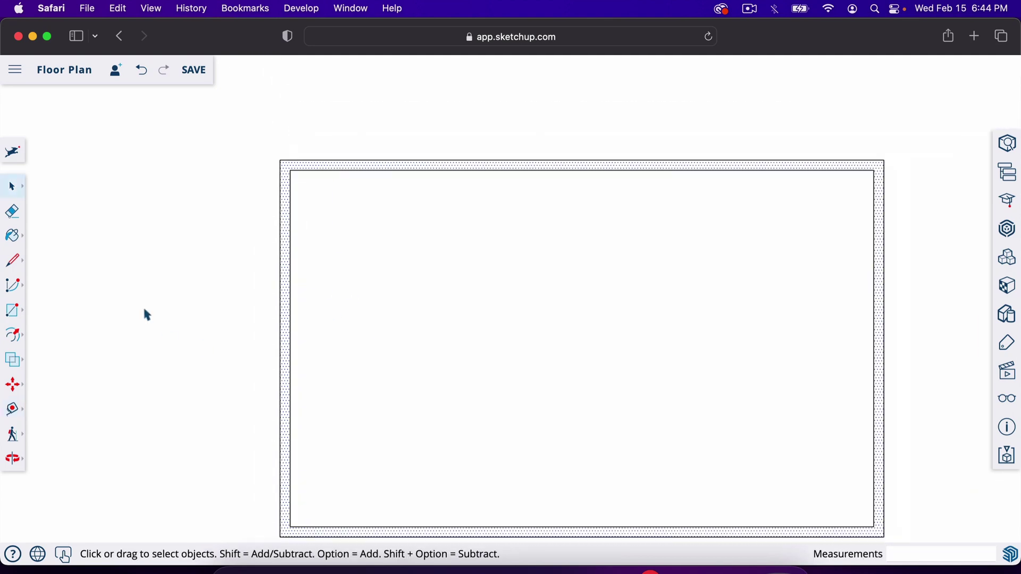
scroll(147, 316, down, 2)
scroll(535, 426, up, 3)
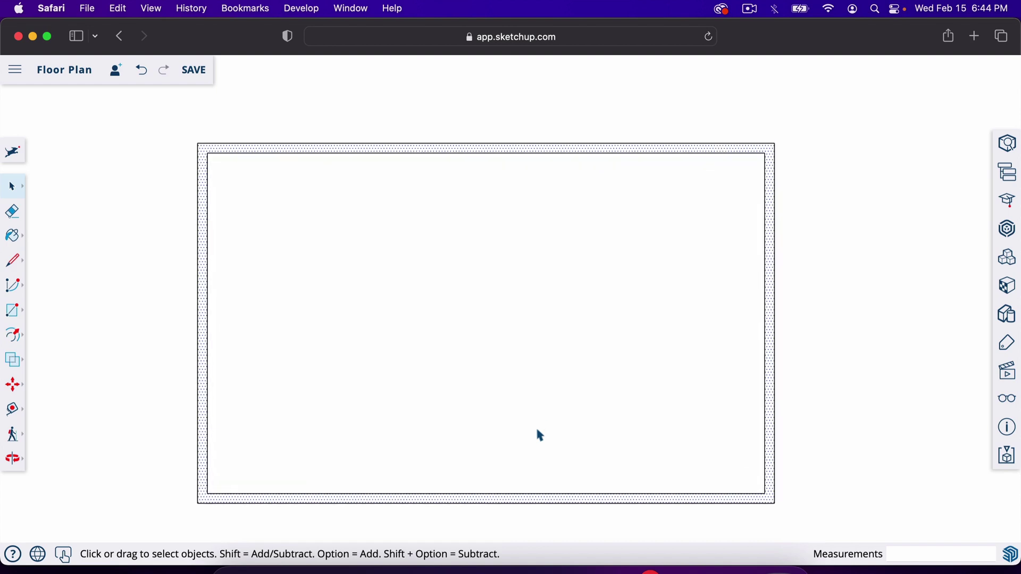
click(385, 392)
click(162, 337)
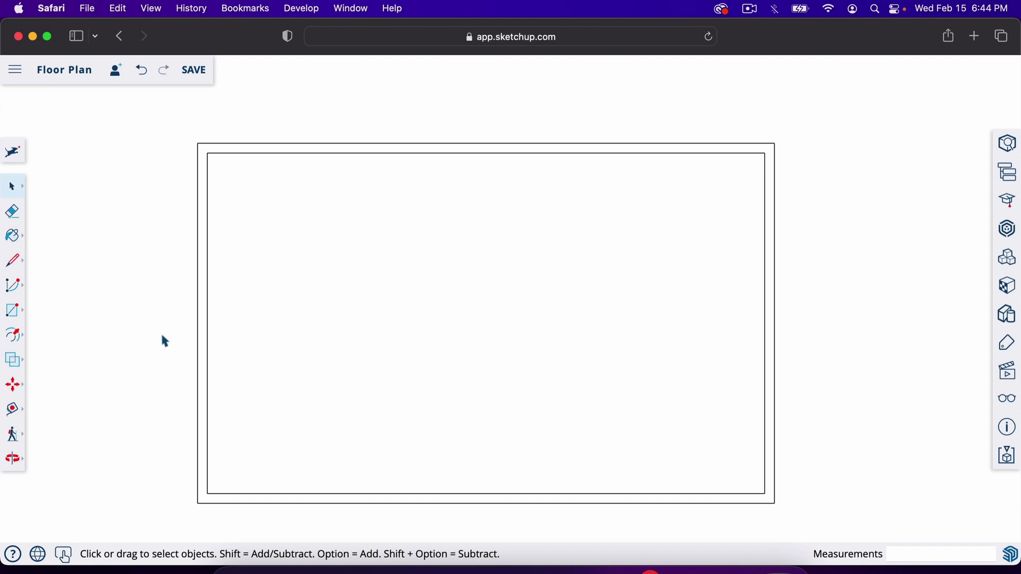
- Try a freehand zigzag of connected lines inside the floor plan, and undo it
key(l)
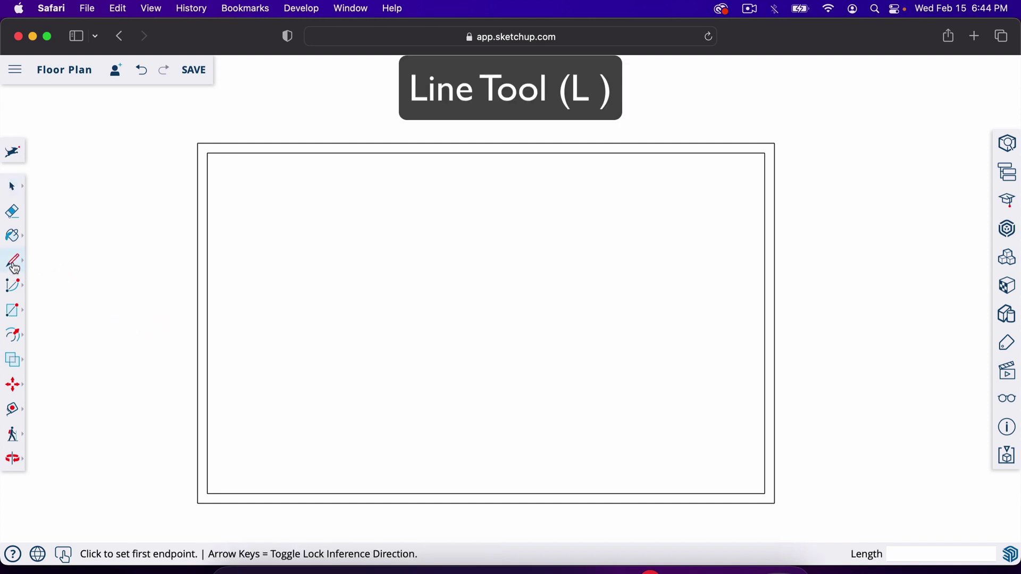
click(245, 300)
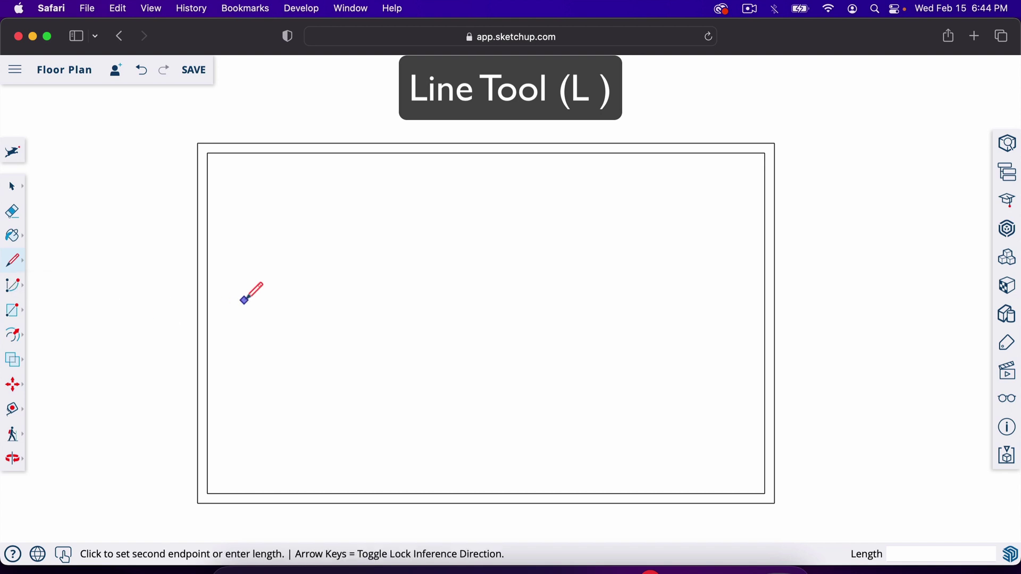
click(323, 253)
click(397, 314)
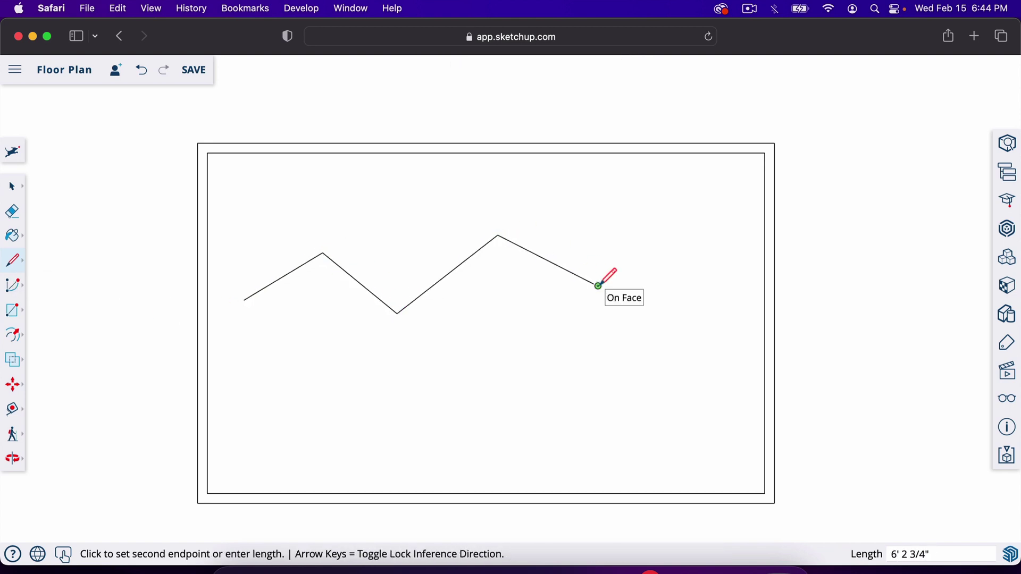
key(super+z)
key(super+z)
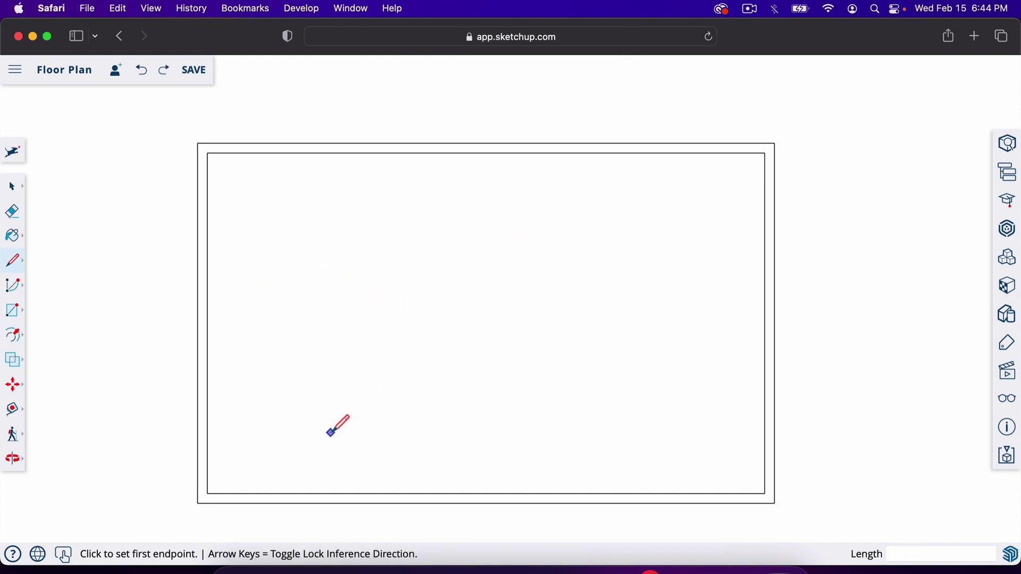
- Draw a 10' line east from the midpoint of the outer west edge, continuing south from its end to the outer south edge
click(198, 503)
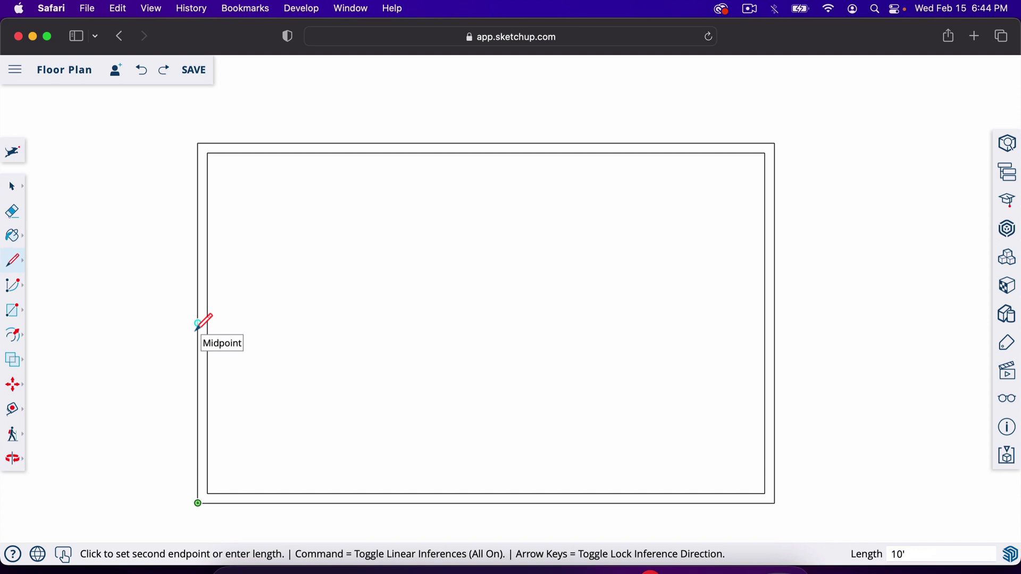
key(Escape)
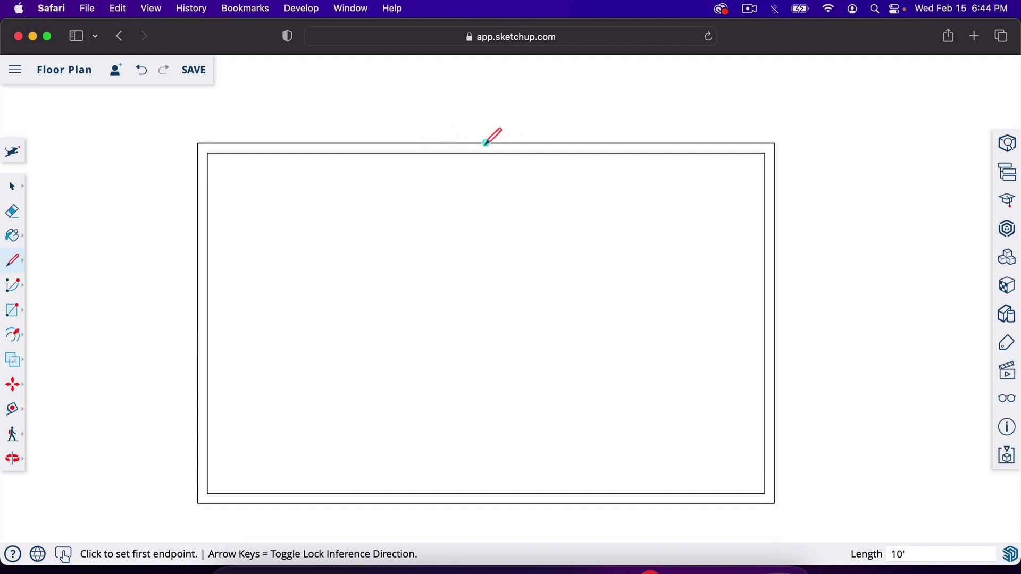
click(198, 323)
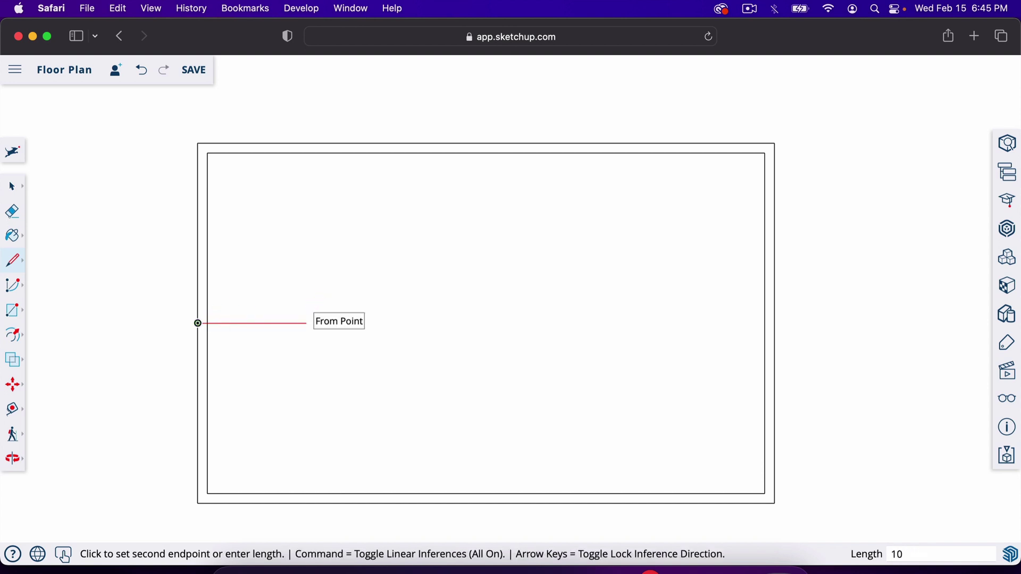
click(378, 323)
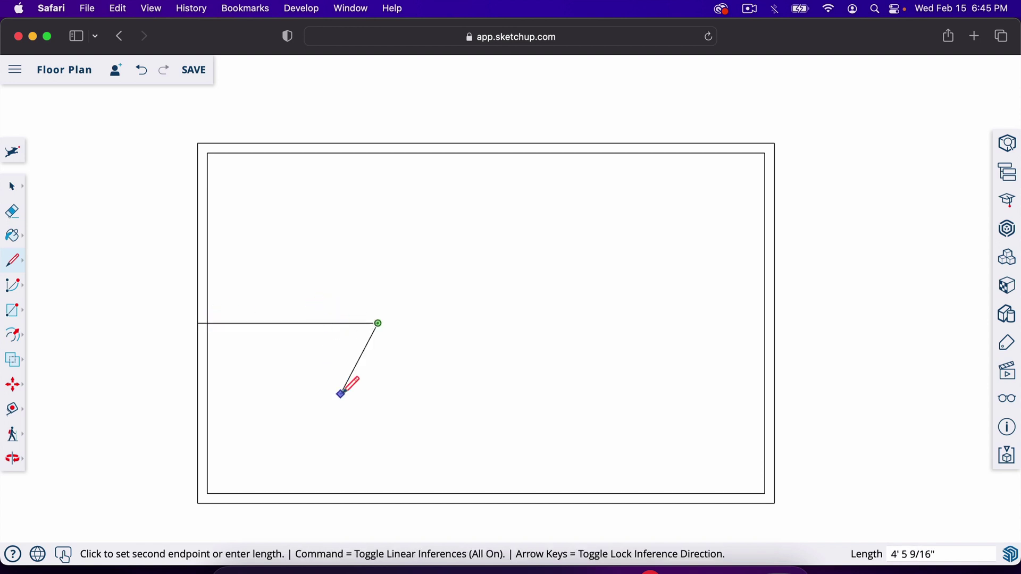
click(378, 502)
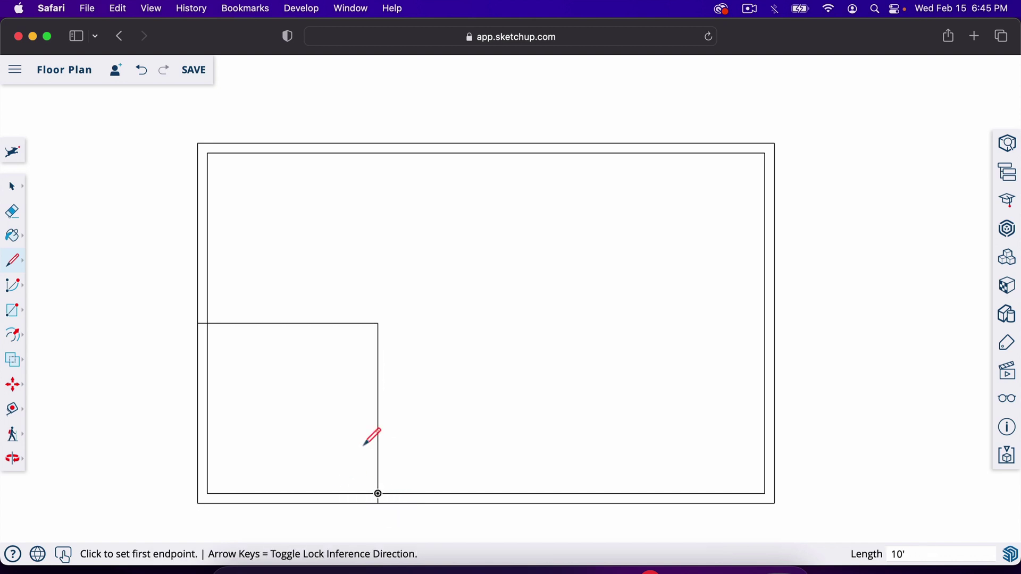
- Place guides 4.5 inches north of the room's horizontal line and 4.5 inches east of its vertical line
scroll(415, 294, down, 2)
scroll(453, 397, up, 3)
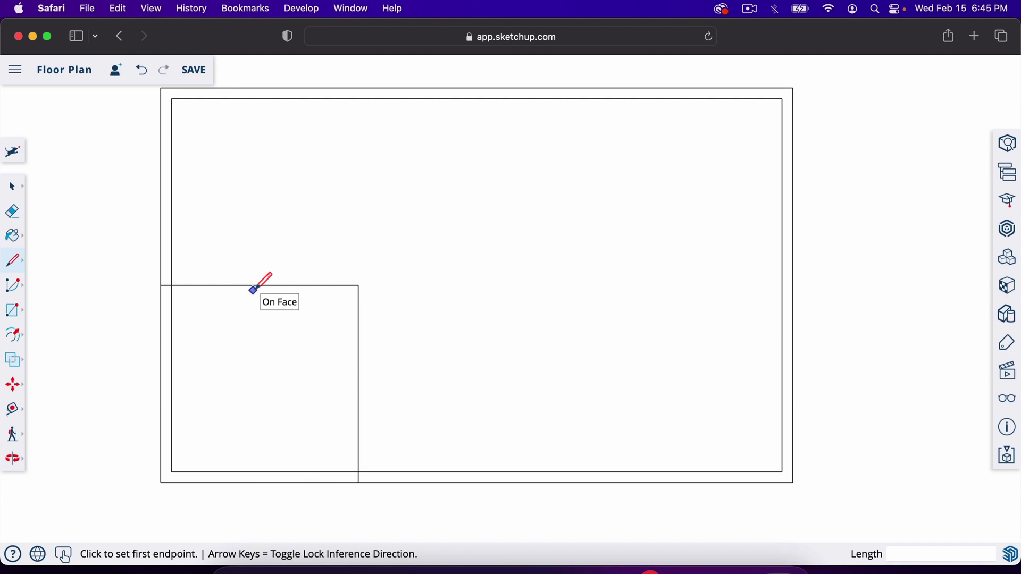
scroll(266, 289, up, 5)
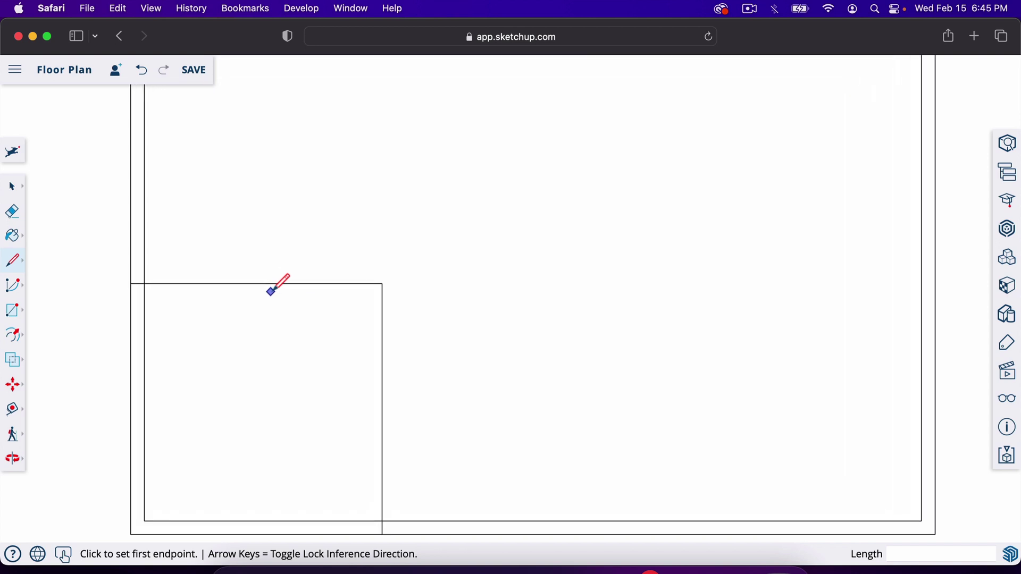
scroll(269, 293, up, 2)
key(t)
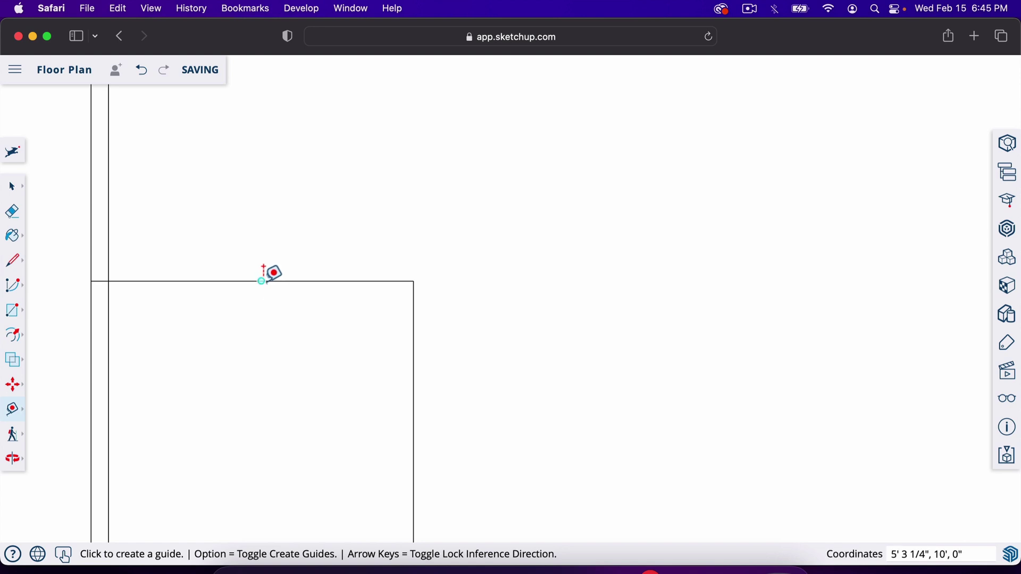
click(261, 281)
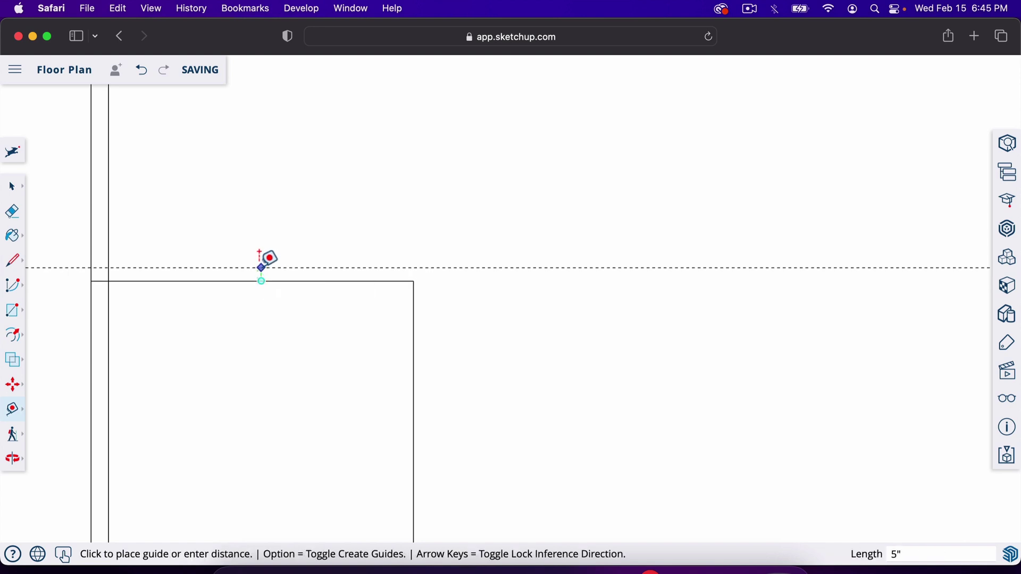
text(4.5)
key(Return)
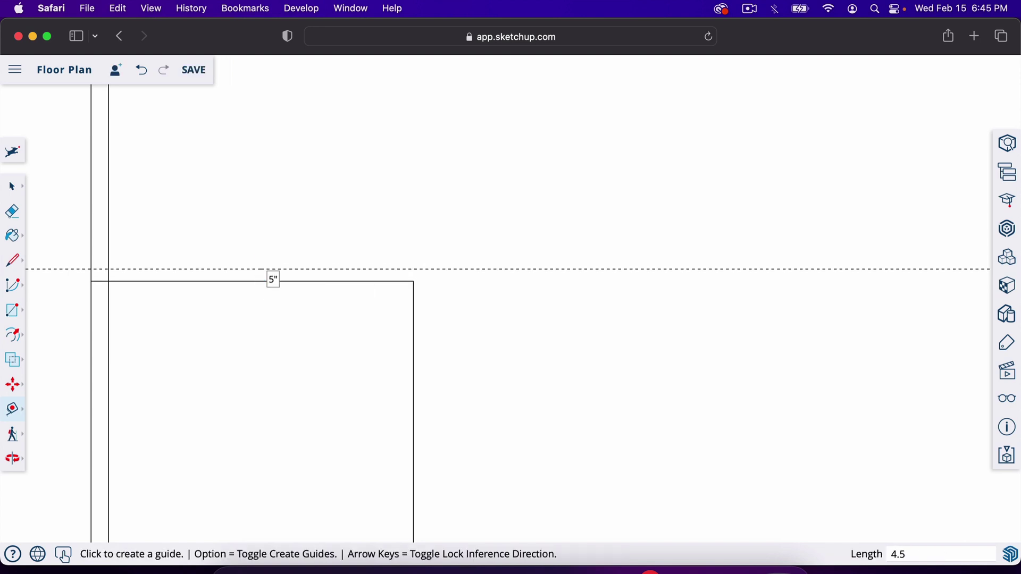
click(414, 381)
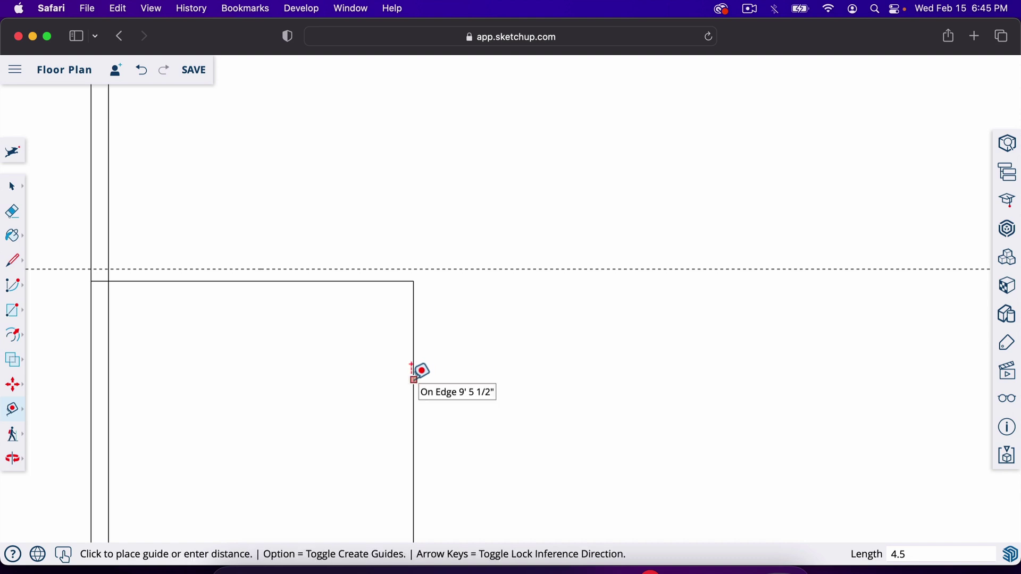
text(4.)
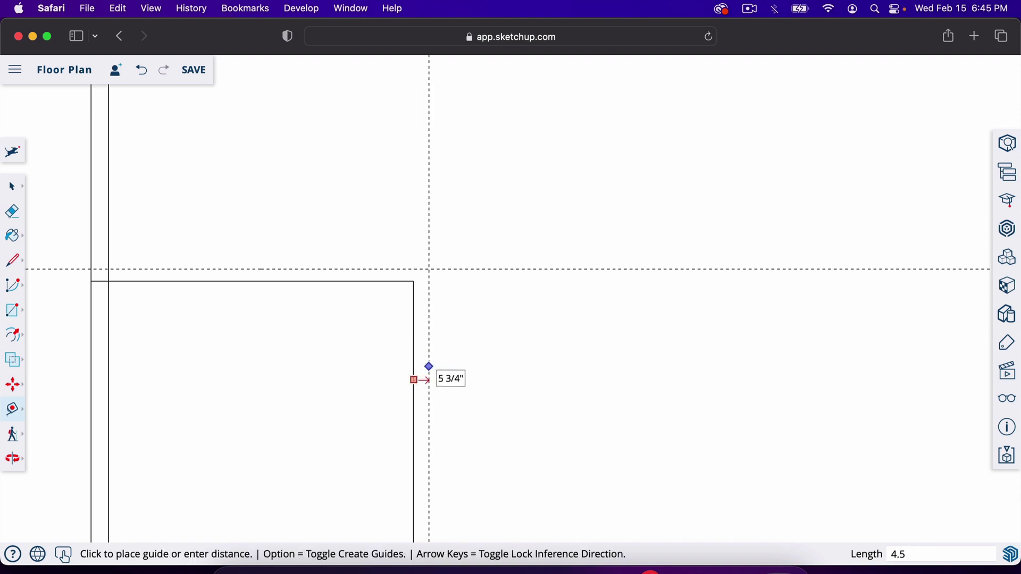
key(Return)
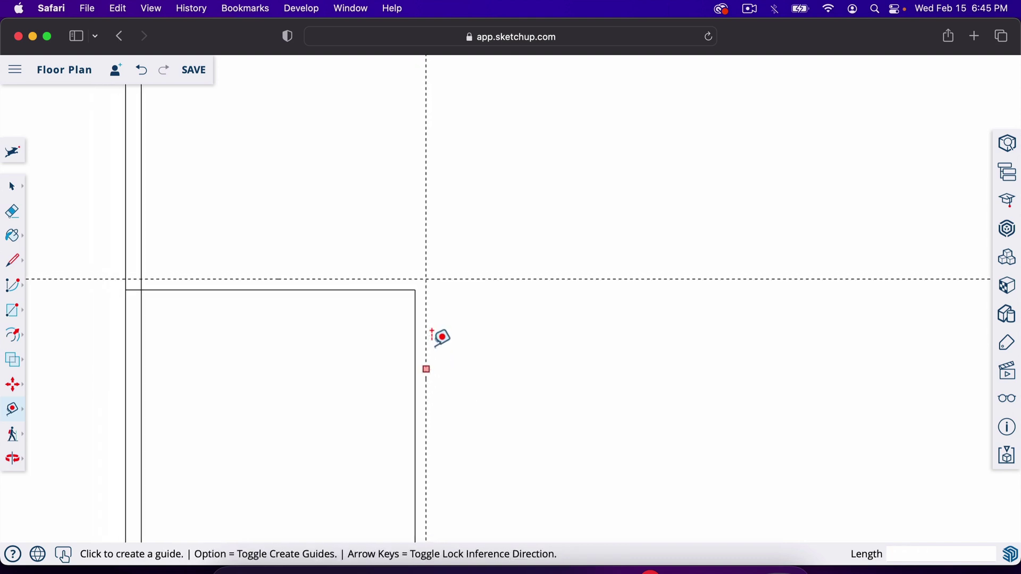
- Trace the interior wall's second face along the guides, from the south wall's inner edge to their intersection and west to the inner wall edge
scroll(469, 253, down, 5)
scroll(451, 397, up, 1)
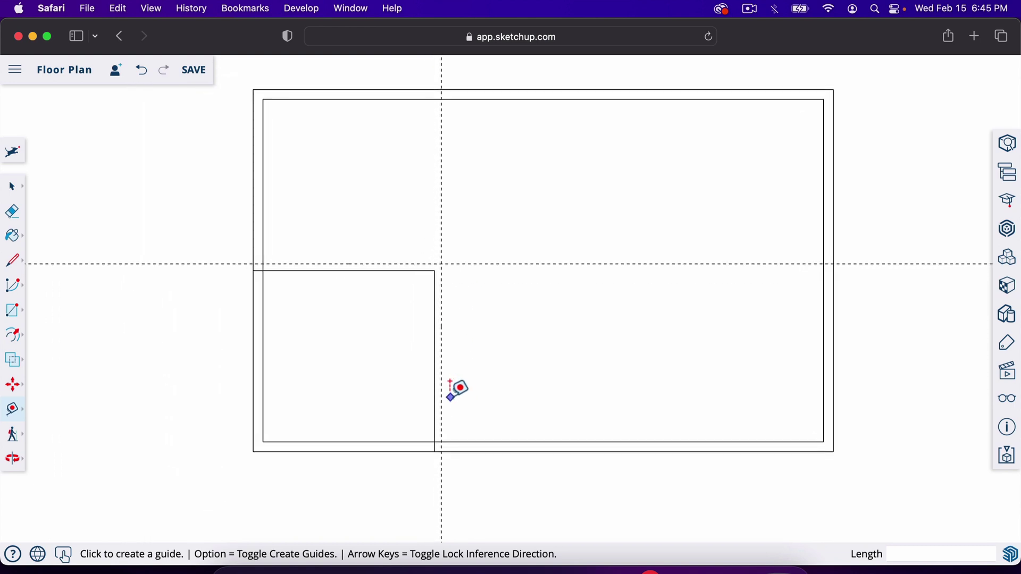
key(l)
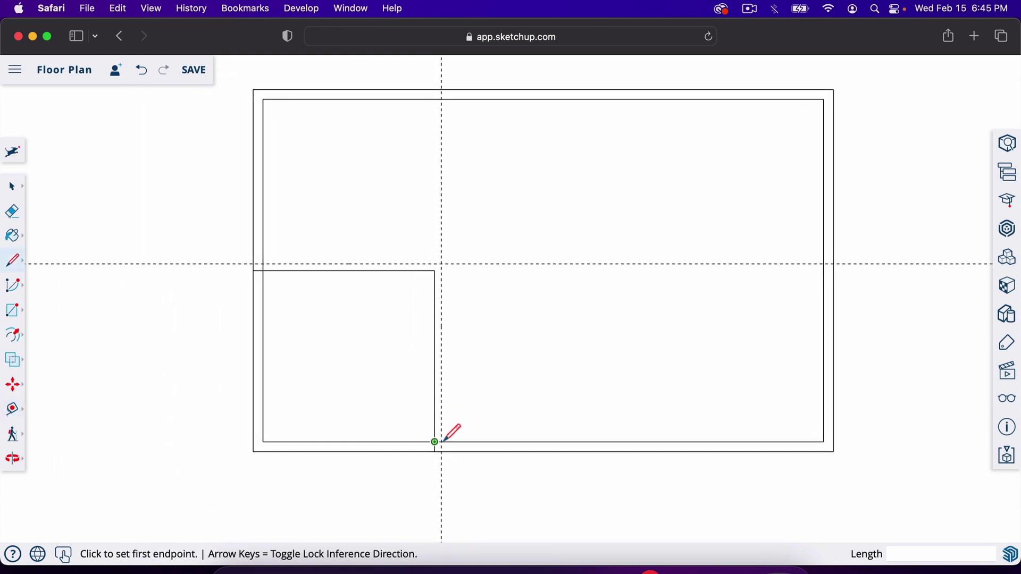
scroll(443, 441, up, 2)
click(441, 442)
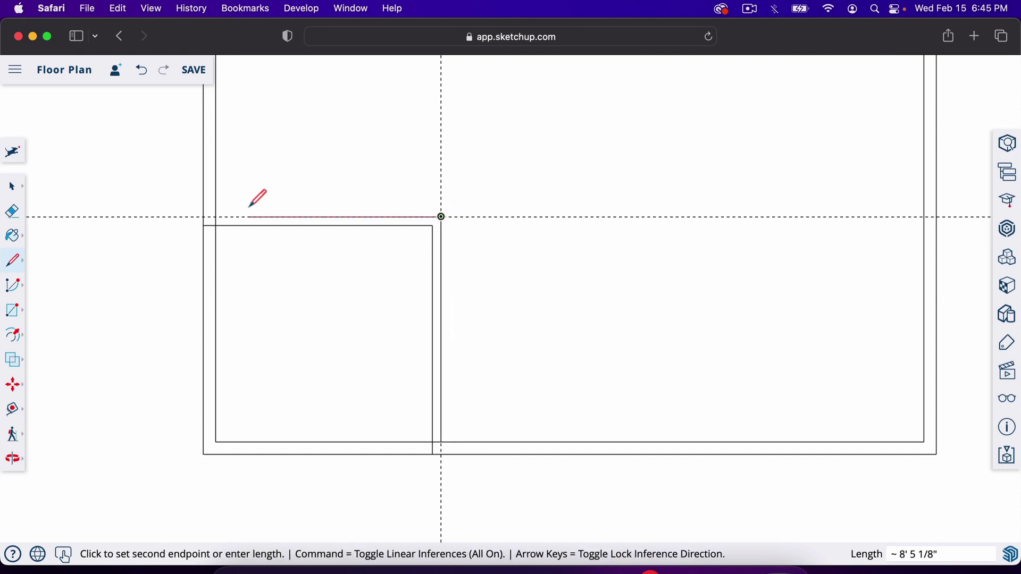
click(216, 216)
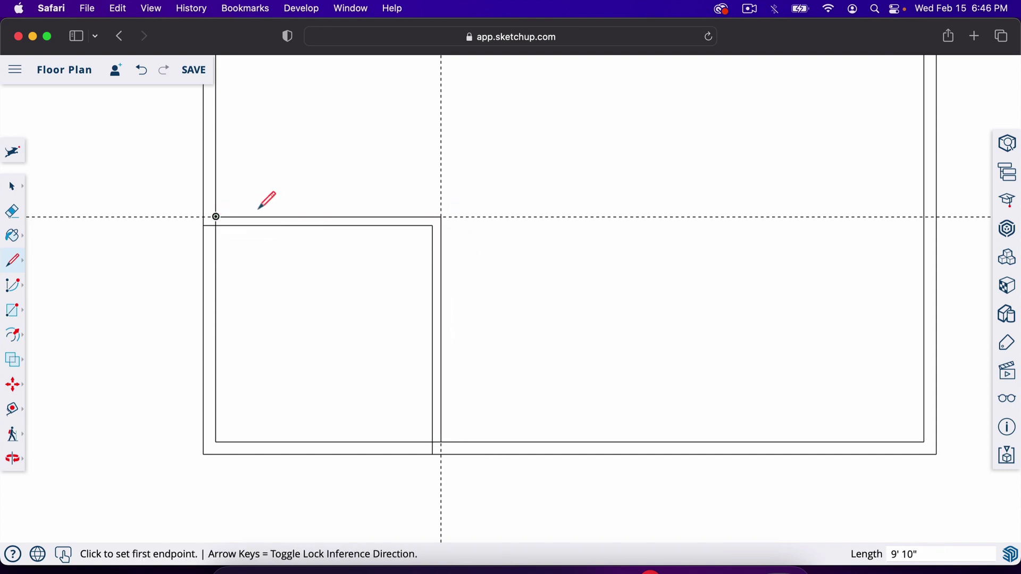
- Erase both guides and the two leftover line segments crossing the exterior wall at the ends of the interior wall
key(e)
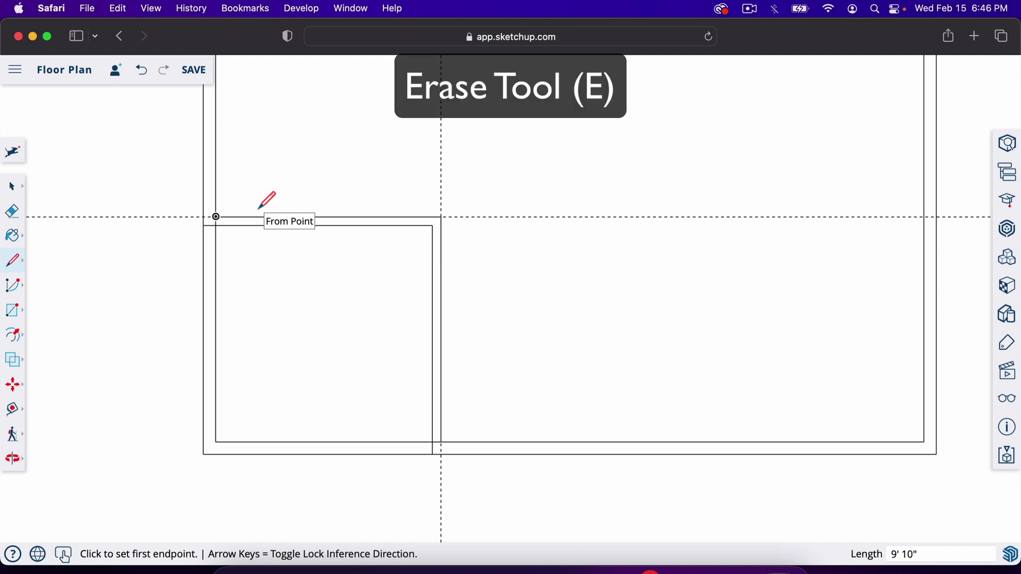
drag(435, 188, 491, 219)
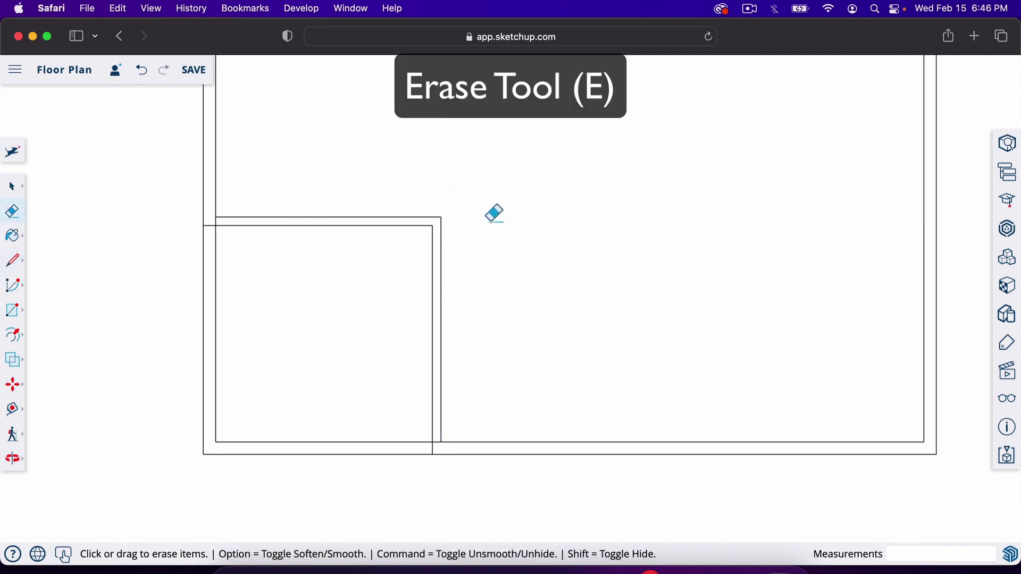
click(210, 224)
click(435, 442)
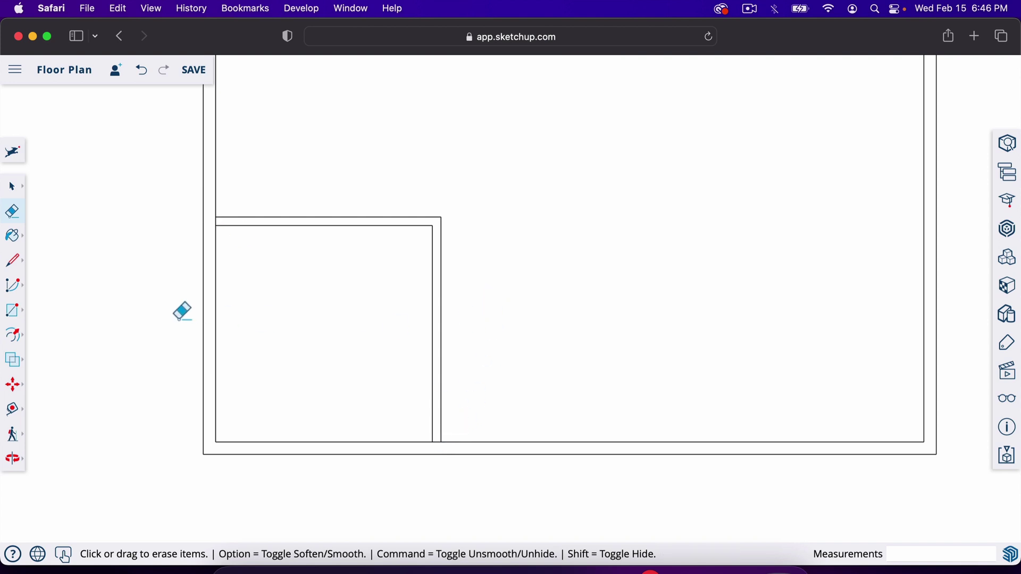
- Paint the exterior walls with the diagonal line hatch from the Patterns materials
scroll(183, 311, down, 5)
scroll(282, 158, up, 2)
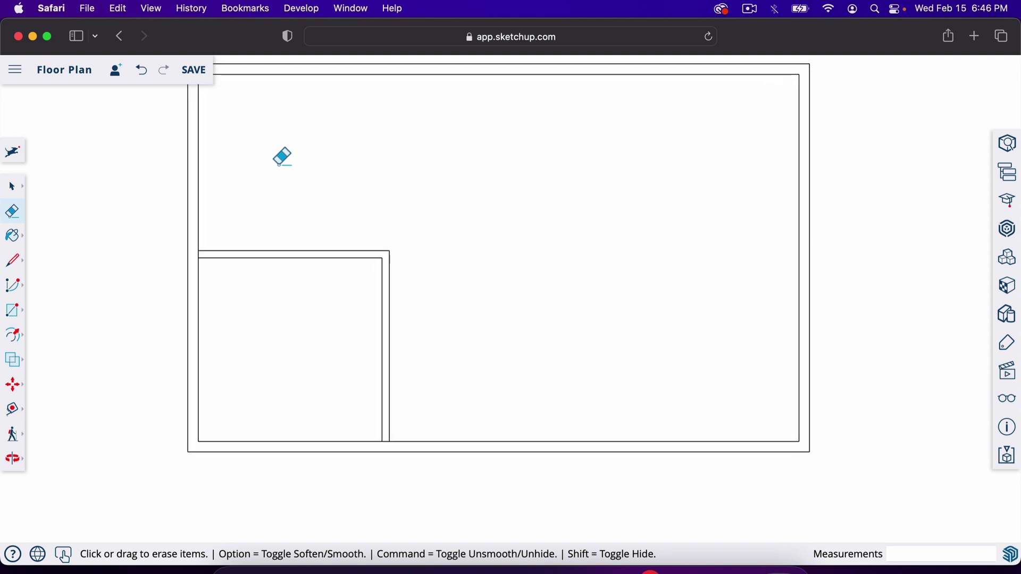
key(b)
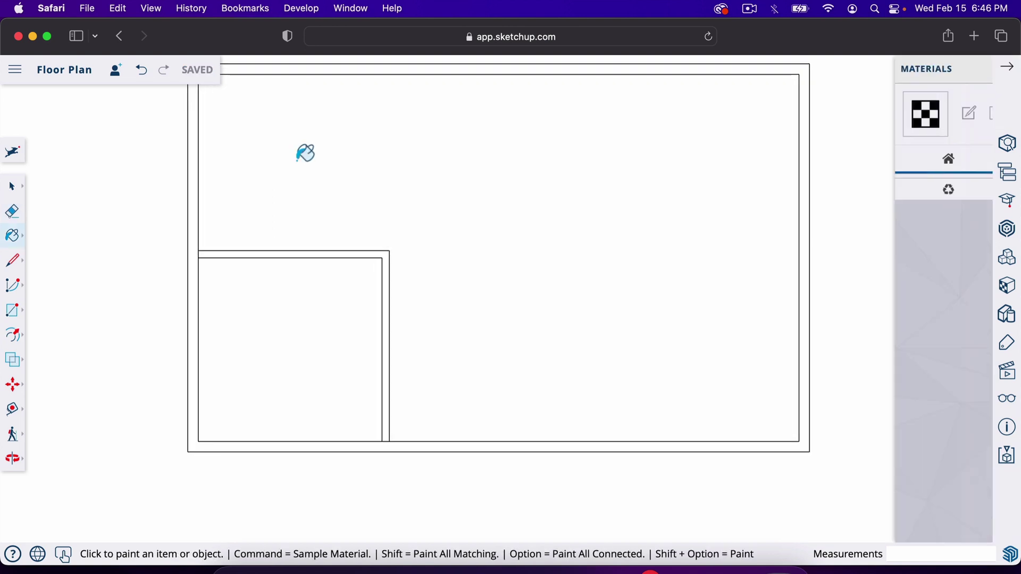
click(939, 169)
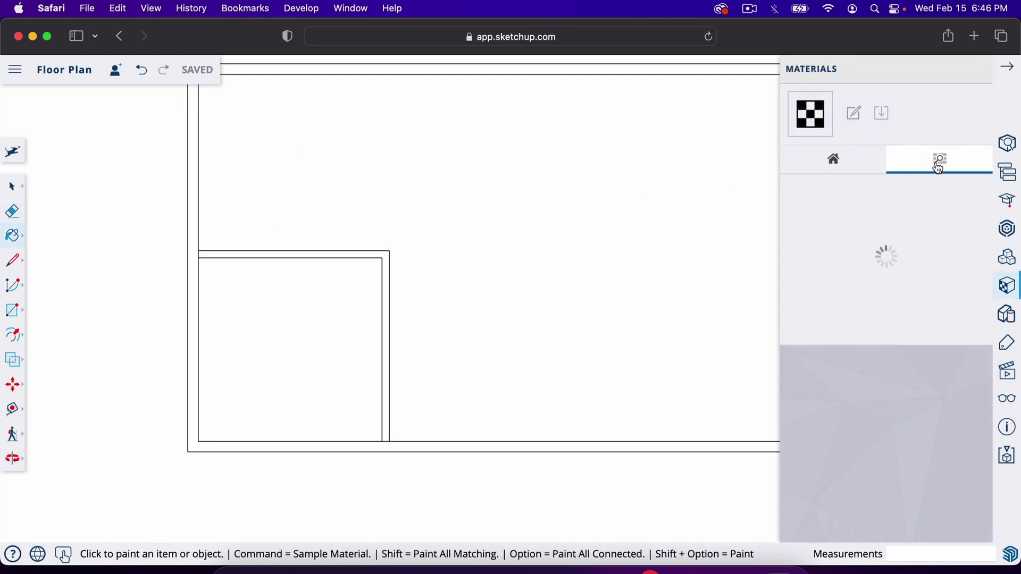
scroll(885, 326, down, 3)
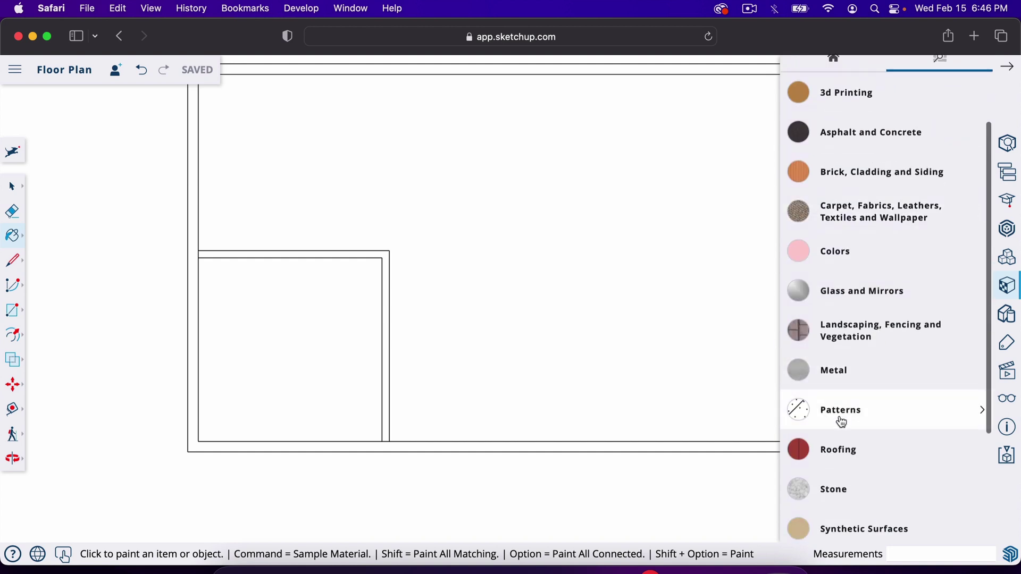
click(841, 410)
scroll(839, 420, down, 3)
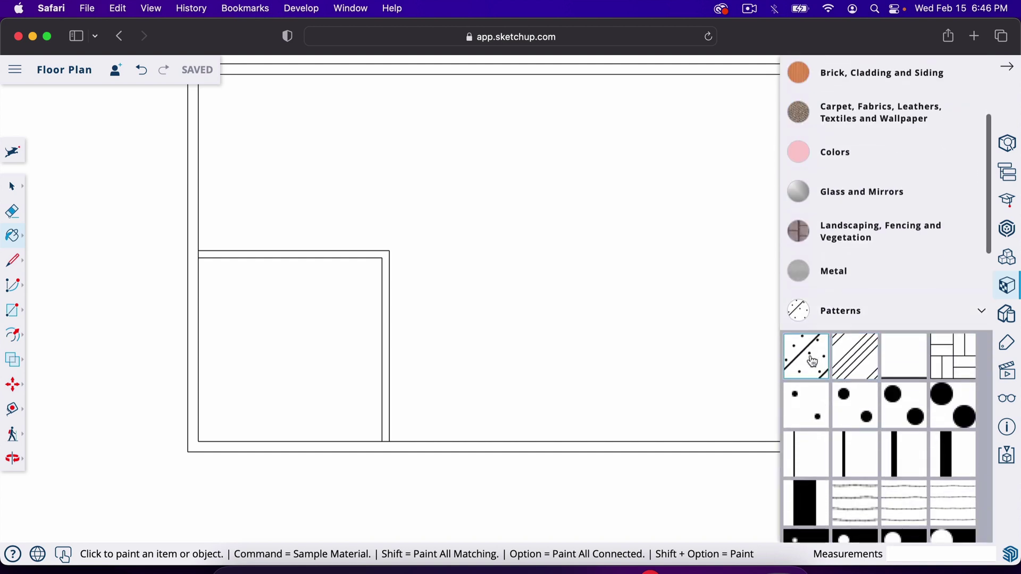
click(855, 371)
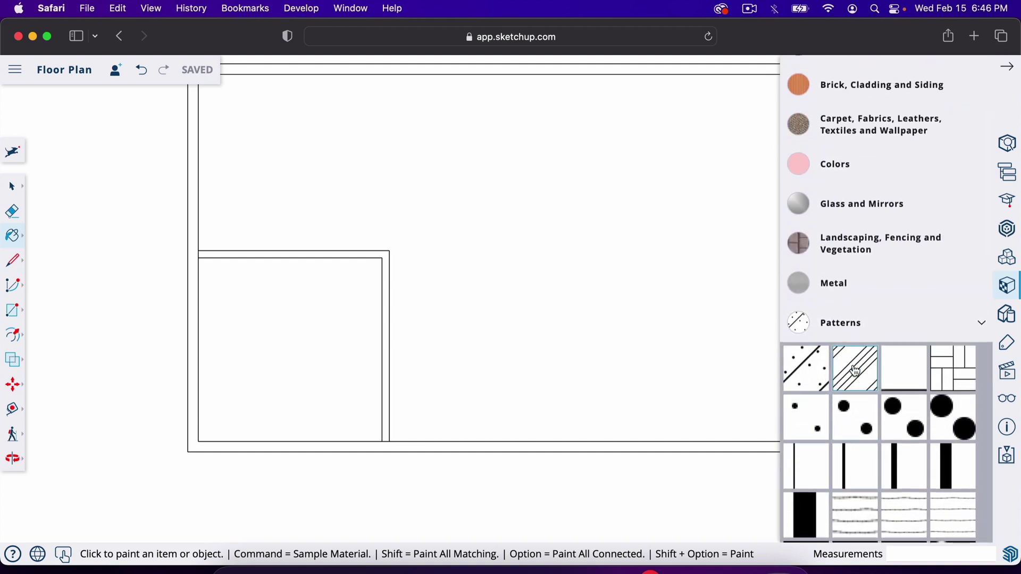
click(200, 234)
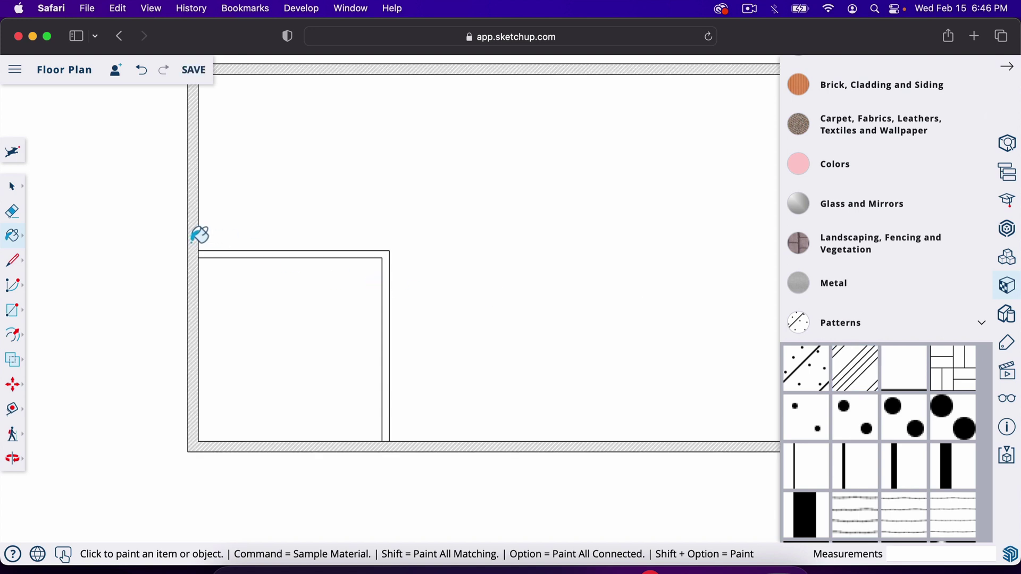
scroll(388, 358, down, 1)
scroll(70, 318, down, 1)
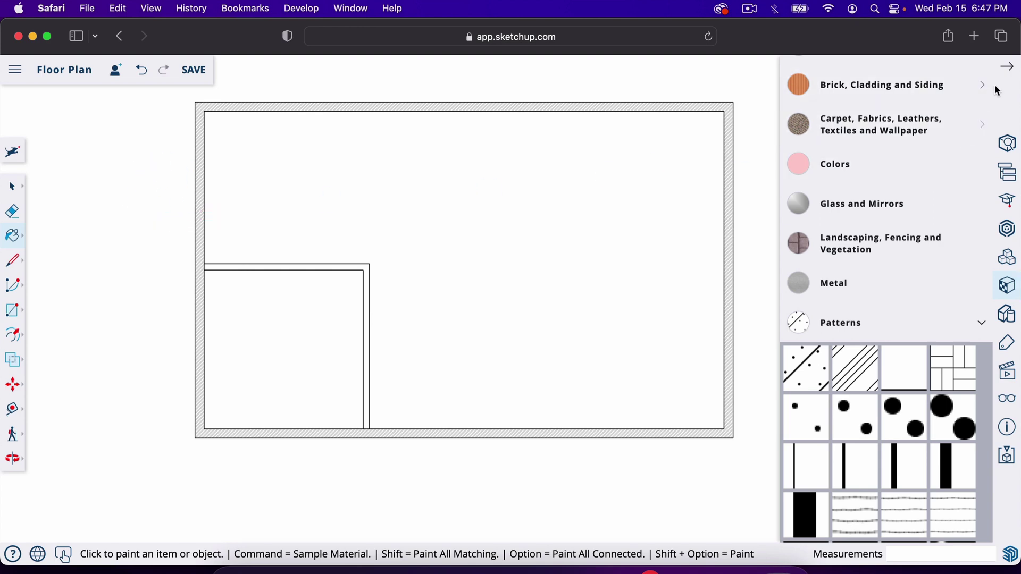
- Close the materials and place a guide 18 inches south of the interior wall's outer horizontal edge
click(1011, 72)
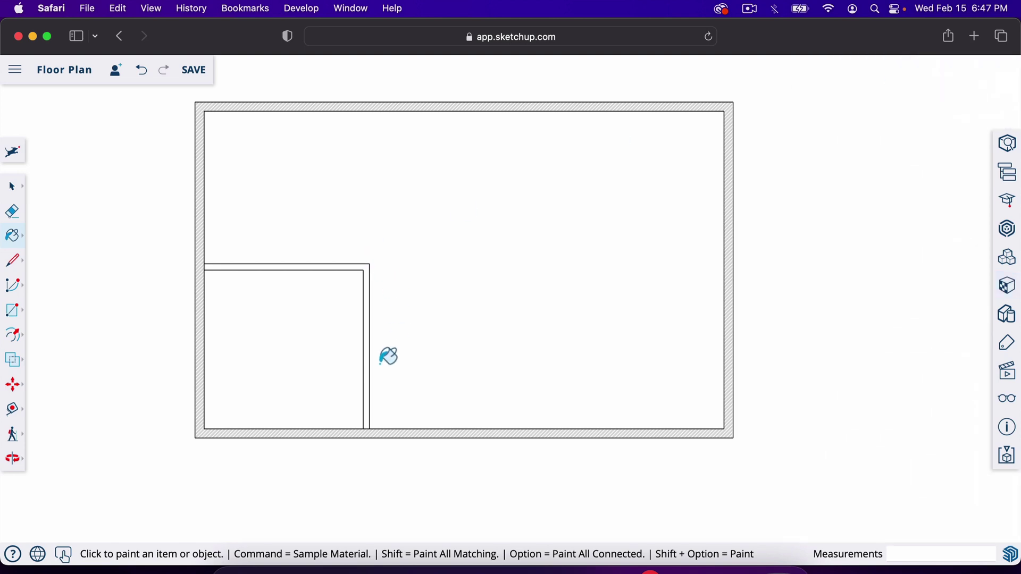
scroll(369, 269, up, 5)
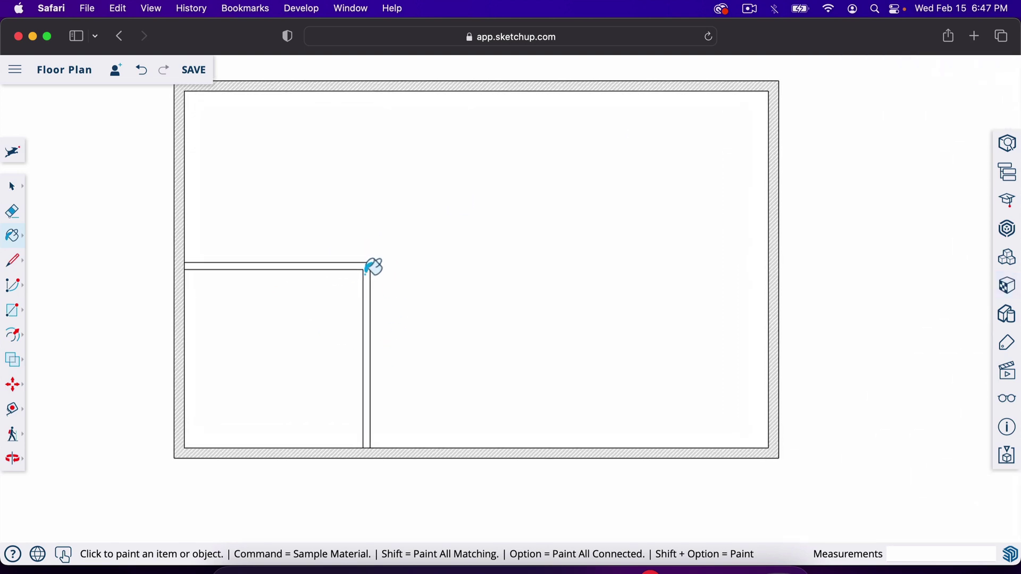
scroll(381, 335, down, 8)
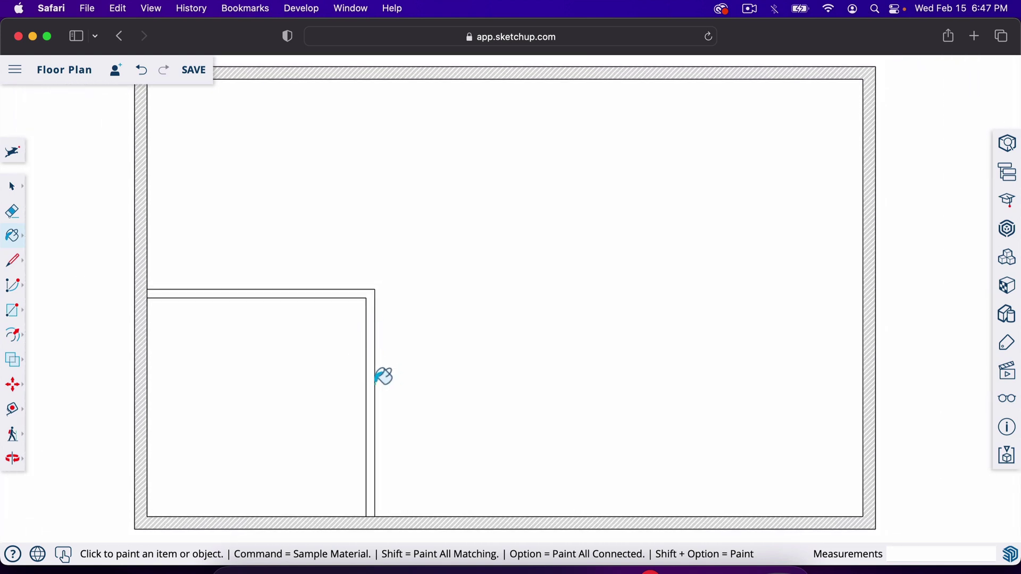
scroll(383, 324, up, 3)
scroll(383, 324, up, 2)
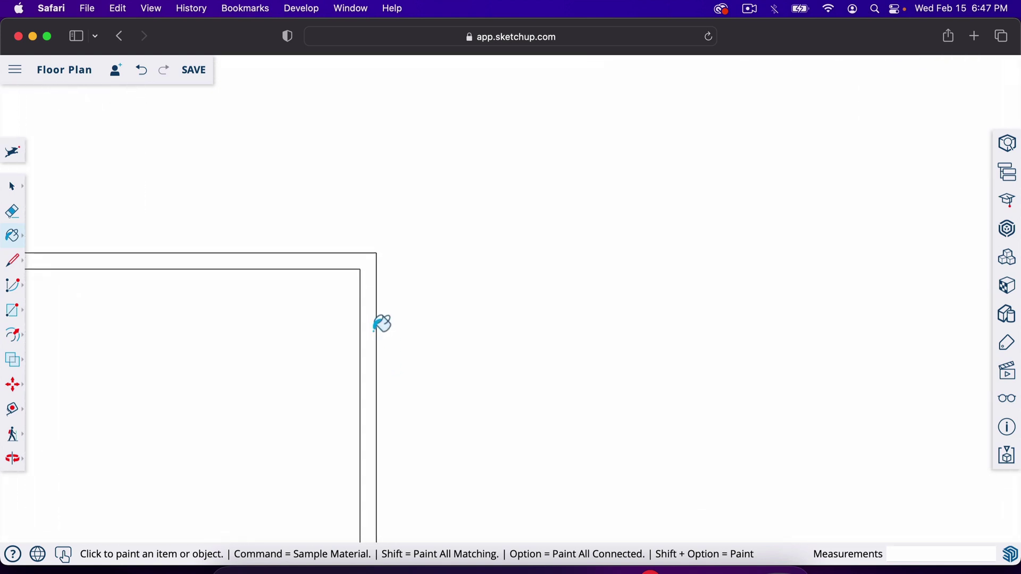
key(t)
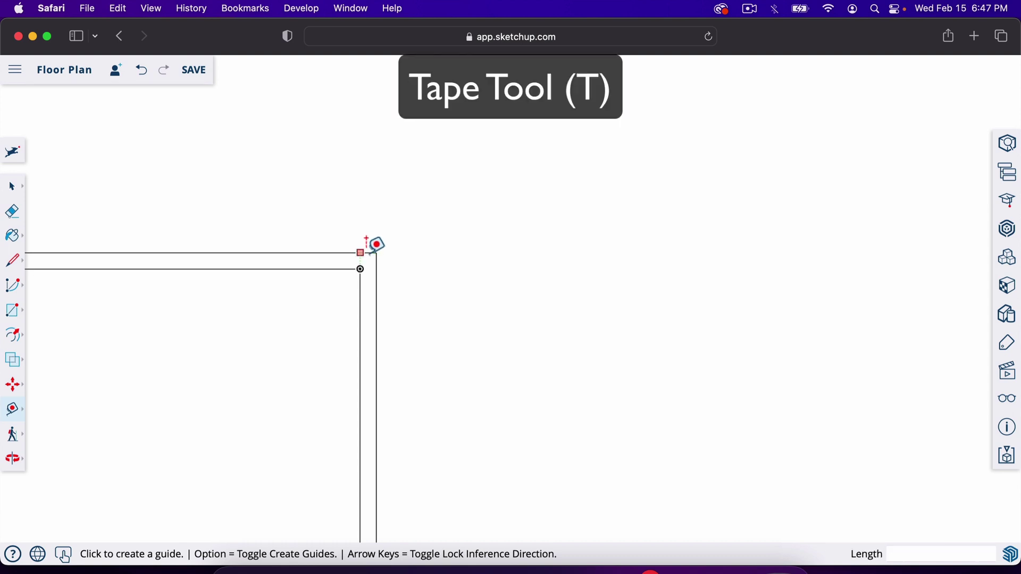
scroll(367, 252, up, 3)
click(370, 248)
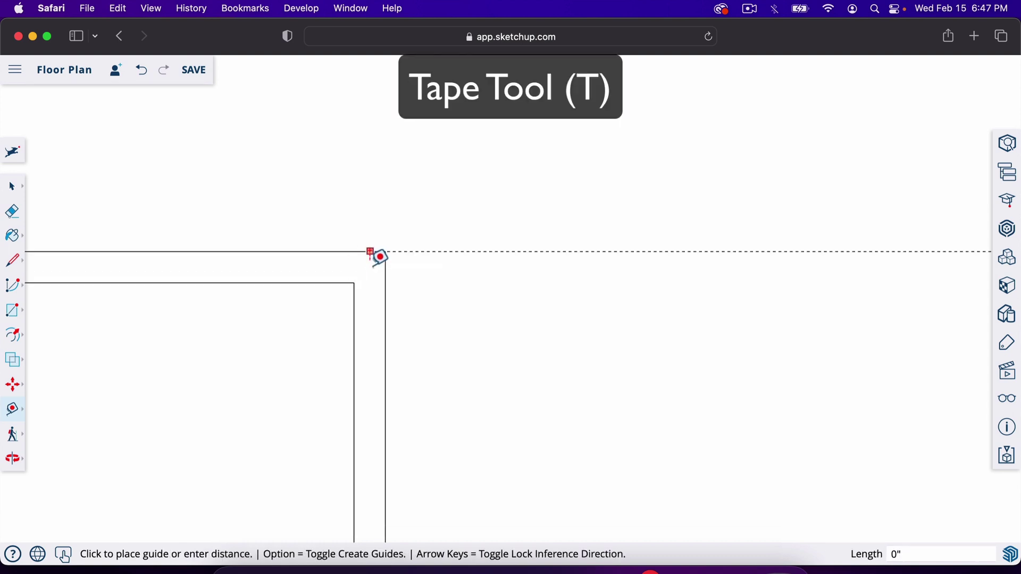
text(1)
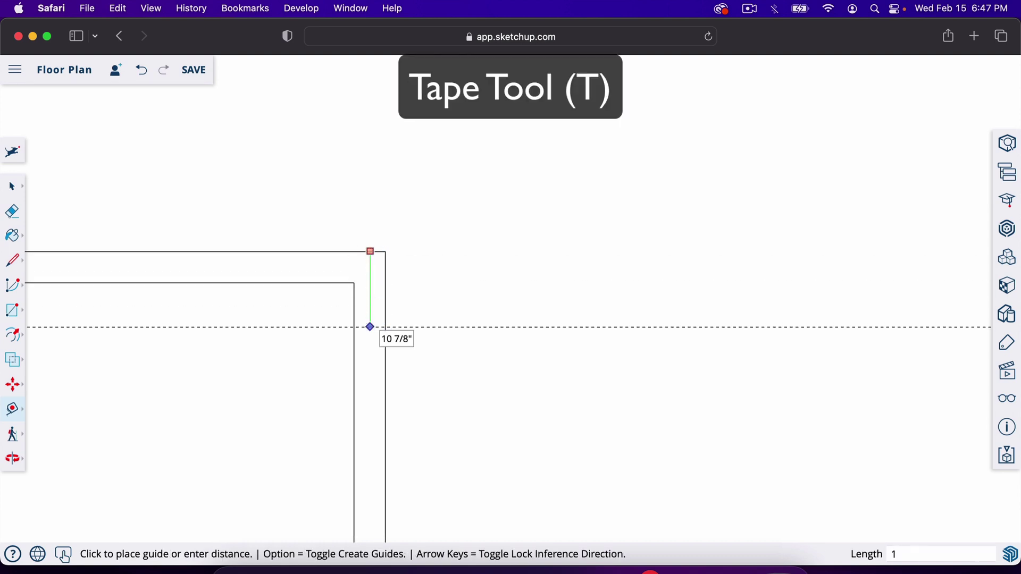
text(8)
key(Return)
scroll(383, 373, down, 4)
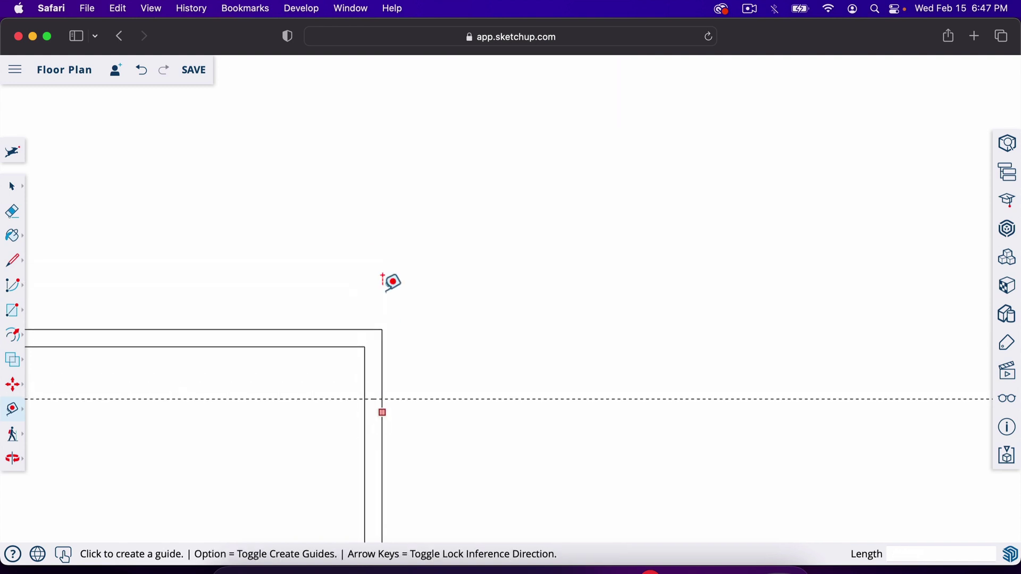
- Draw a line across the vertical interior wall along the guide, and erase the guide
scroll(386, 239, down, 2)
scroll(388, 381, up, 4)
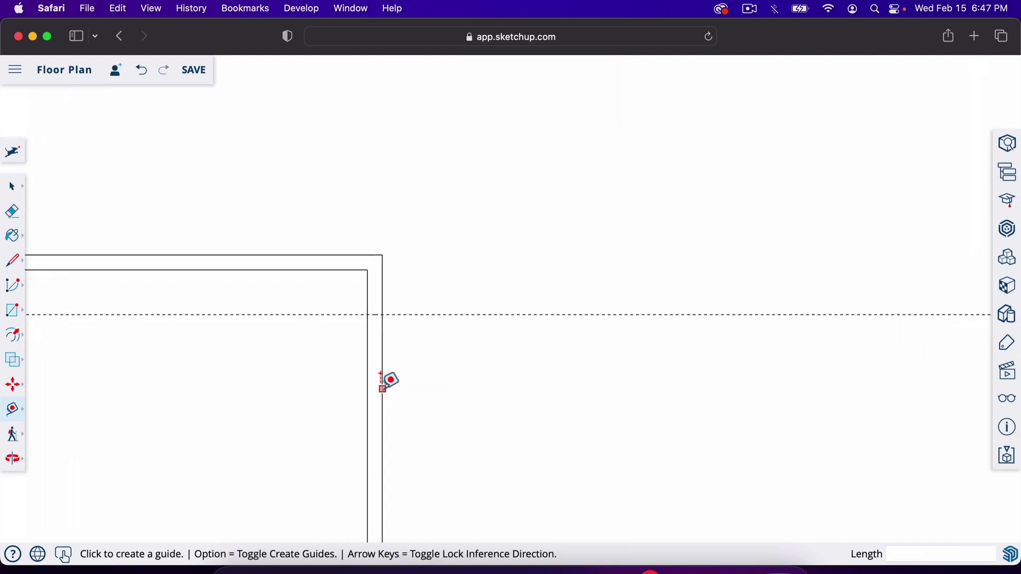
key(l)
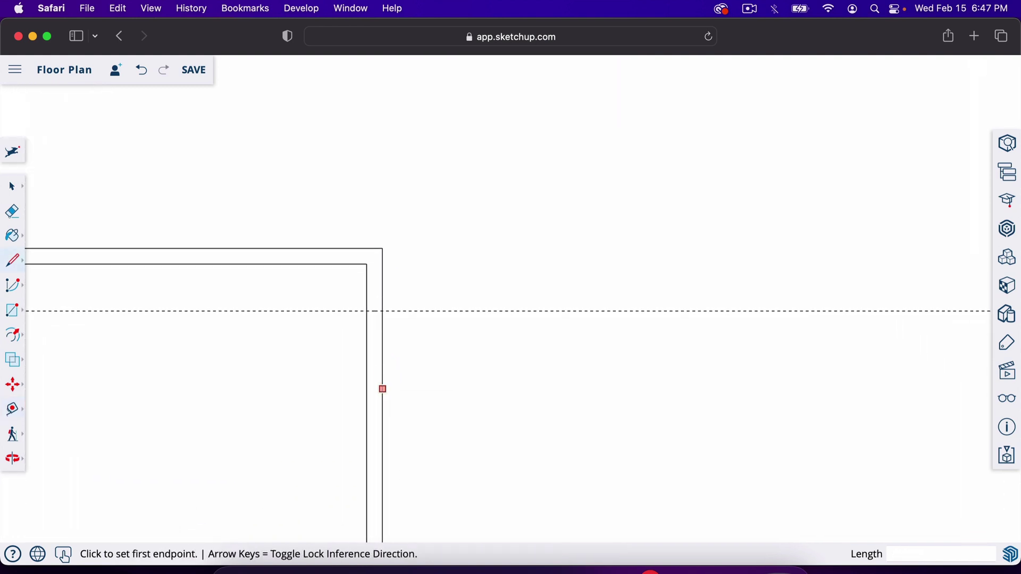
click(367, 311)
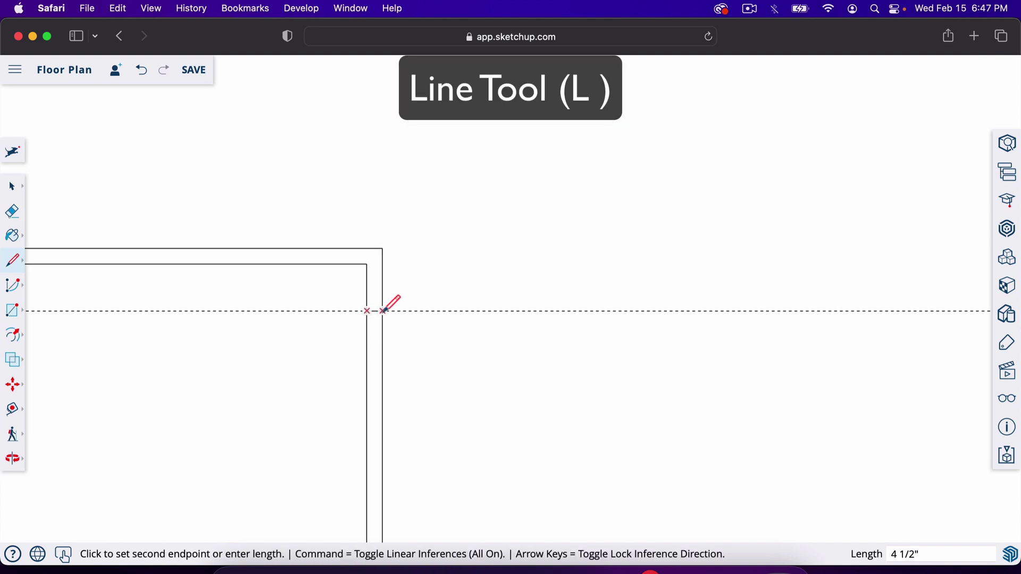
click(383, 311)
key(e)
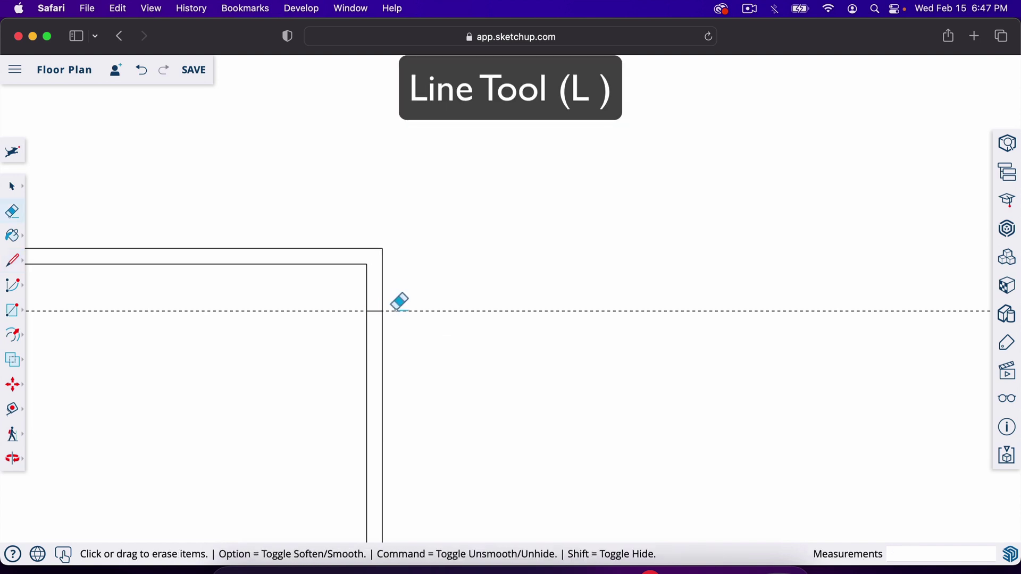
click(407, 311)
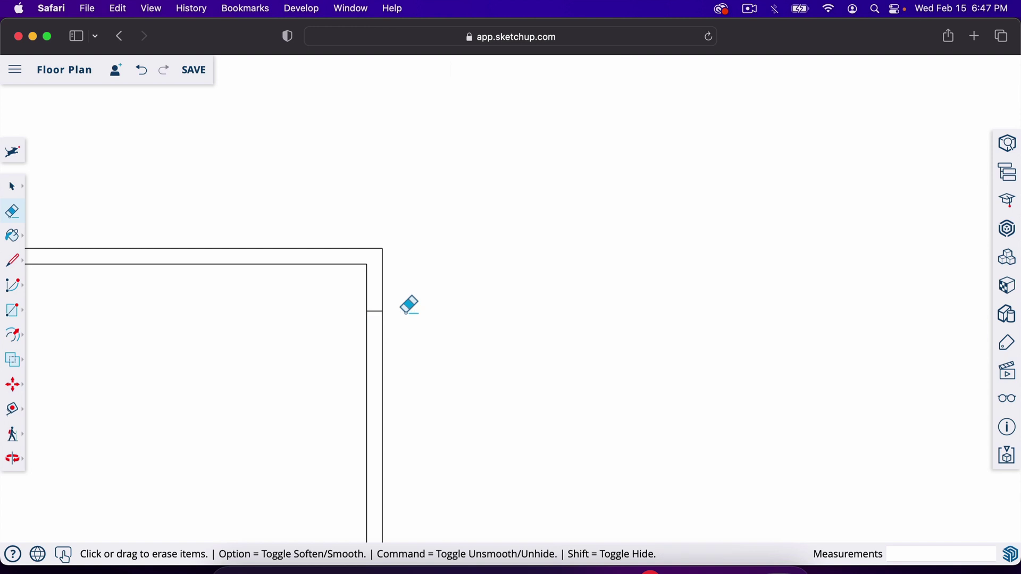
key(t)
click(383, 304)
scroll(381, 302, up, 5)
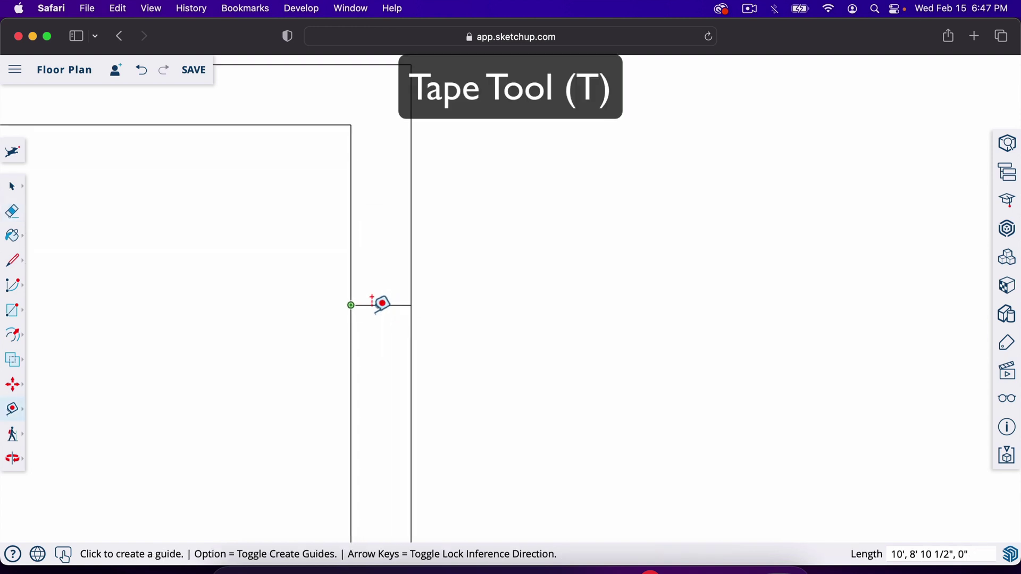
click(413, 290)
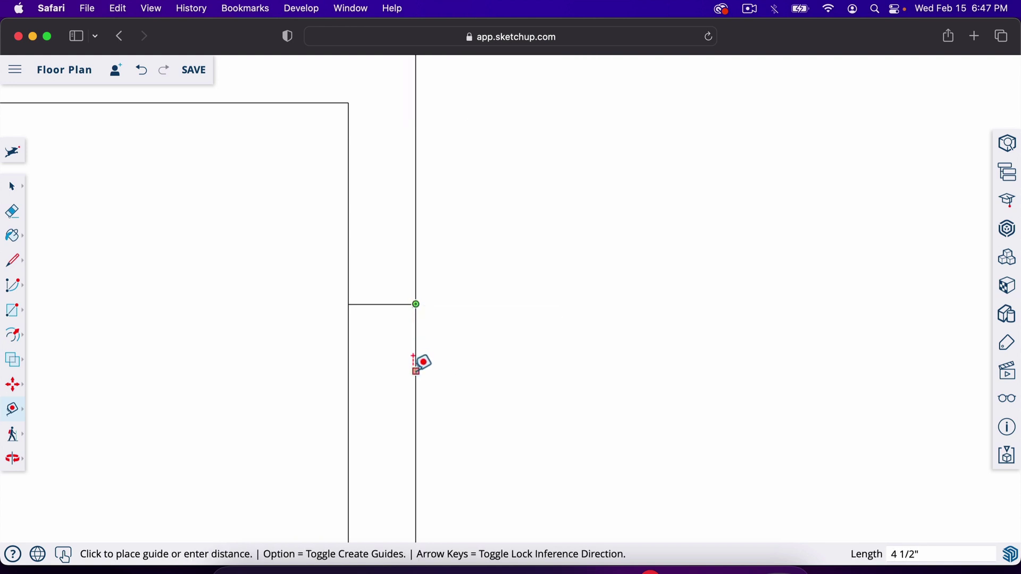
key(space)
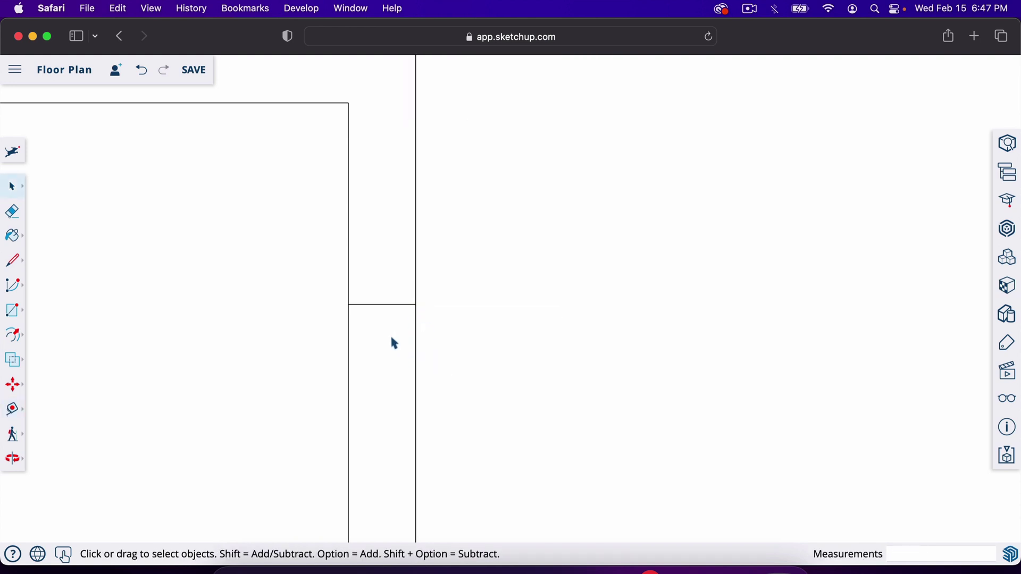
- Place a guide south of the line across the vertical interior wall to mark the door opening's other side
key(t)
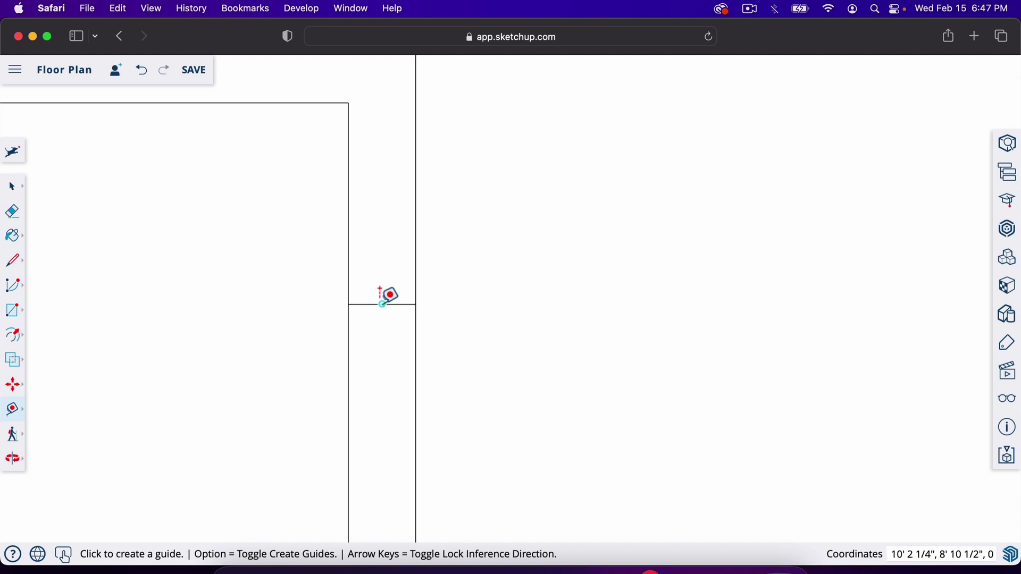
click(382, 304)
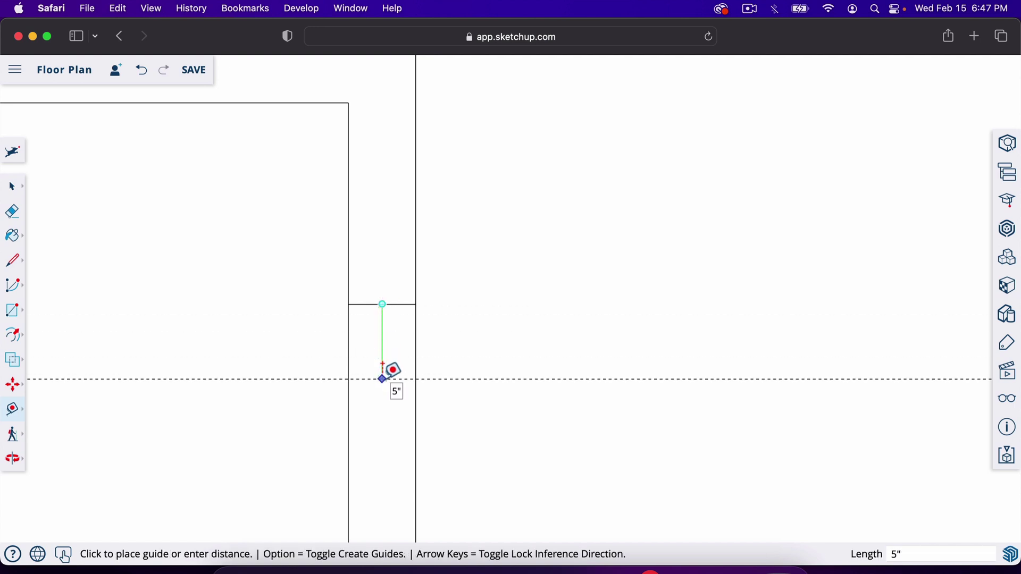
click(383, 379)
scroll(392, 354, down, 3)
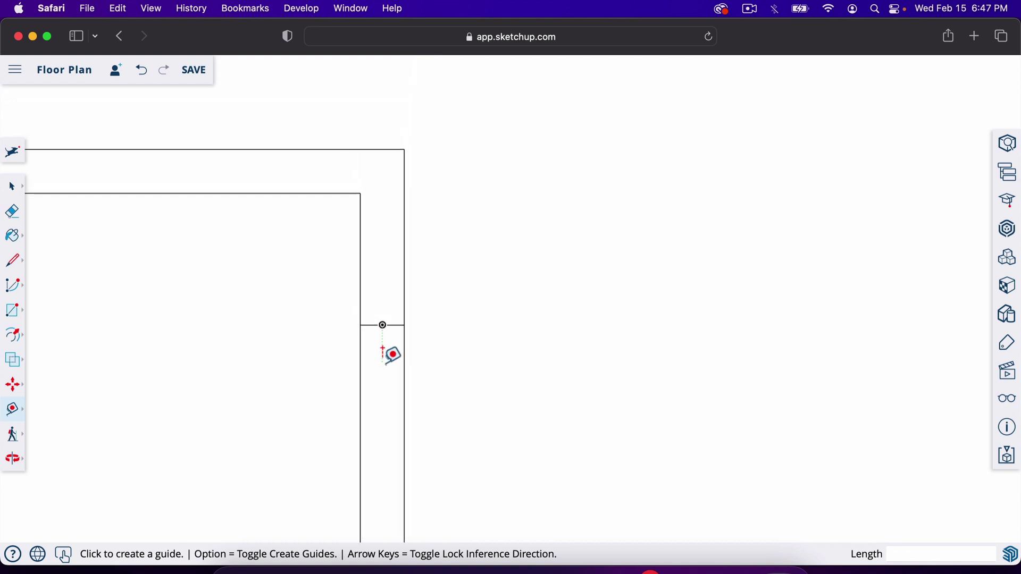
scroll(421, 260, down, 2)
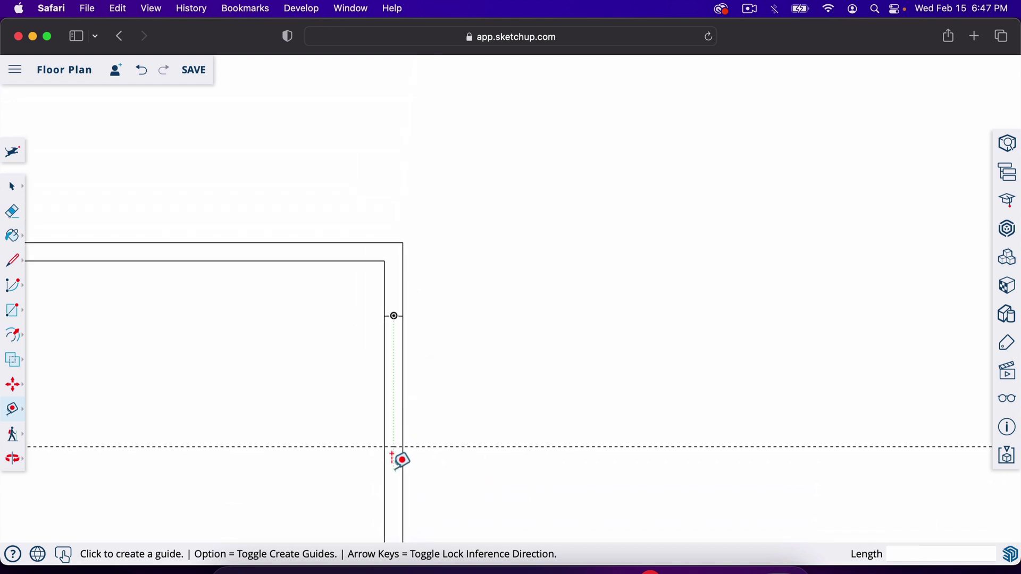
scroll(401, 458, up, 1)
- Draw a second line across the vertical interior wall where the guide crosses it
key(l)
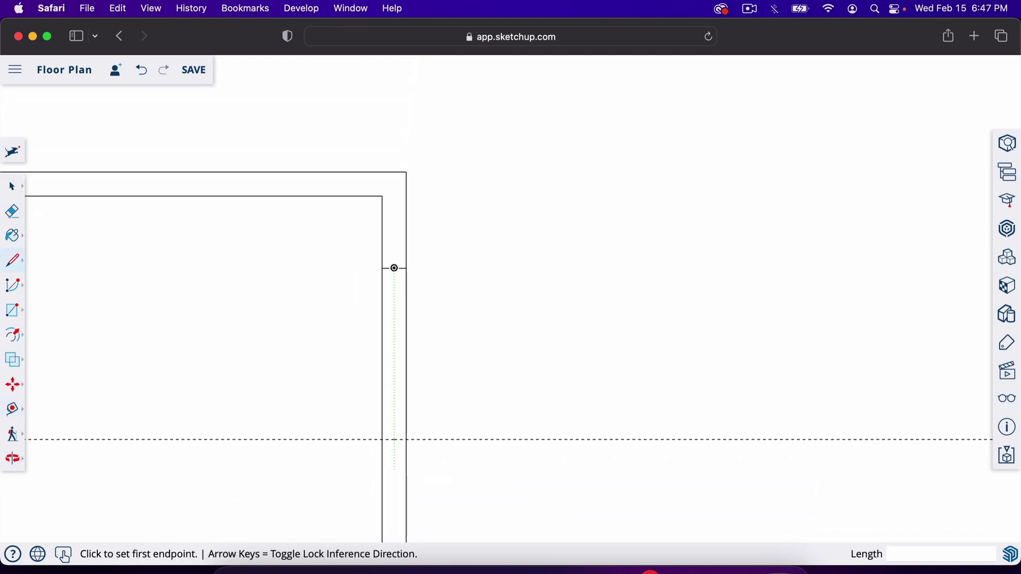
click(383, 440)
click(407, 439)
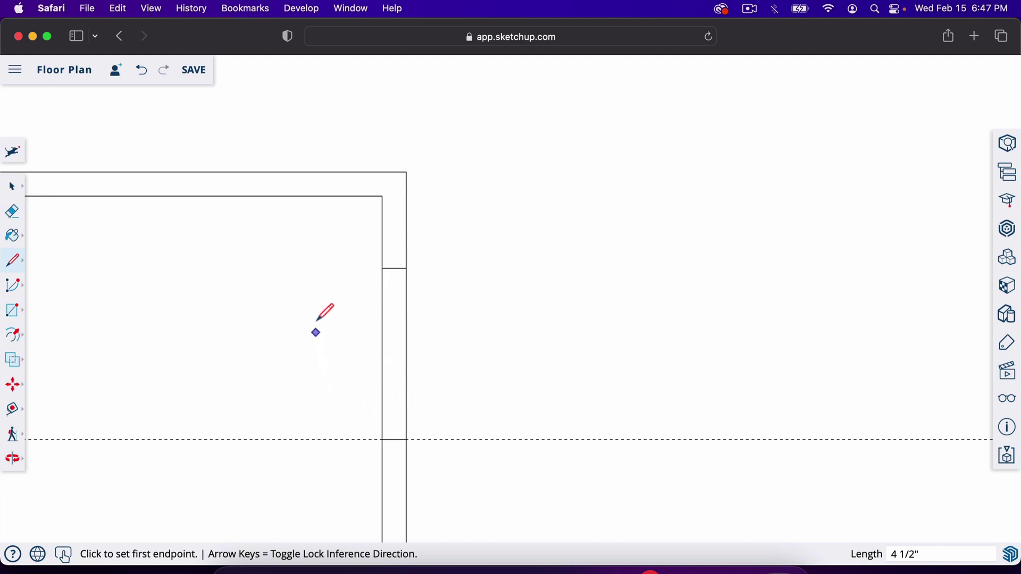
- Draw the door leaf line west into the room from the opening's upper inner corner, as long as the opening is wide
click(382, 268)
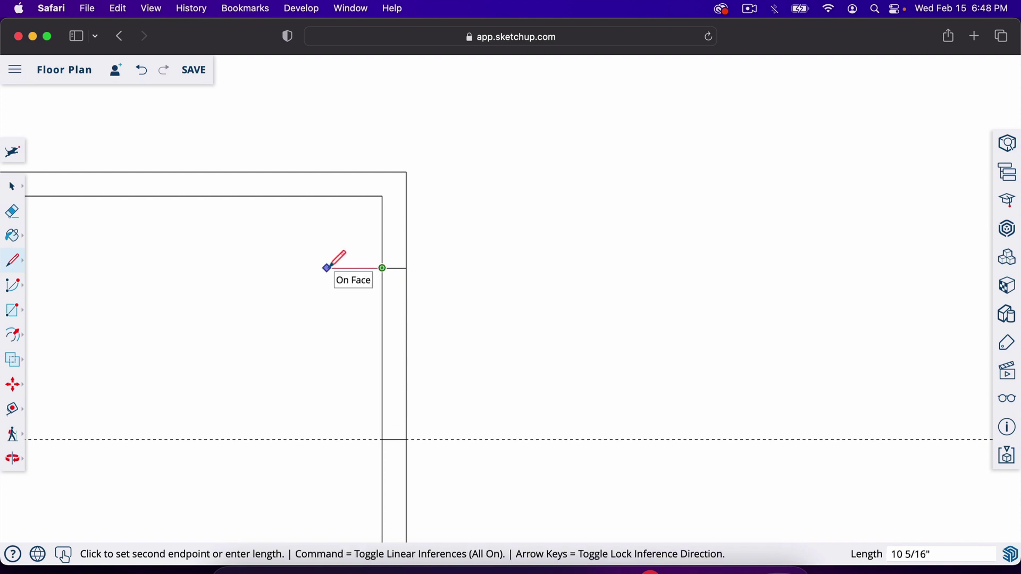
key(Return)
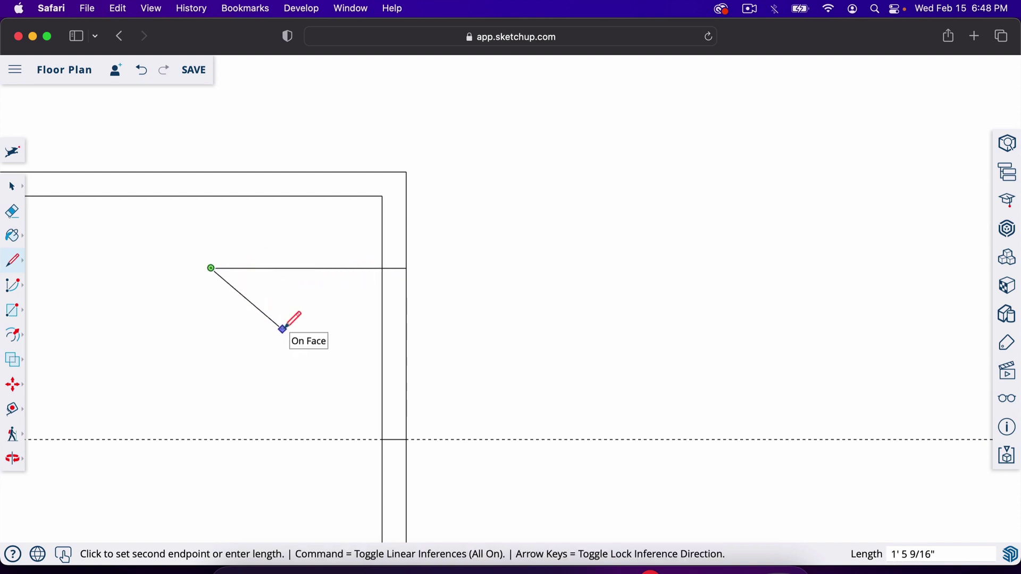
key(space)
- Draw a 90-degree door swing arc centred on the opening's upper inner corner, from its lower inner corner to the leaf's end
click(14, 288)
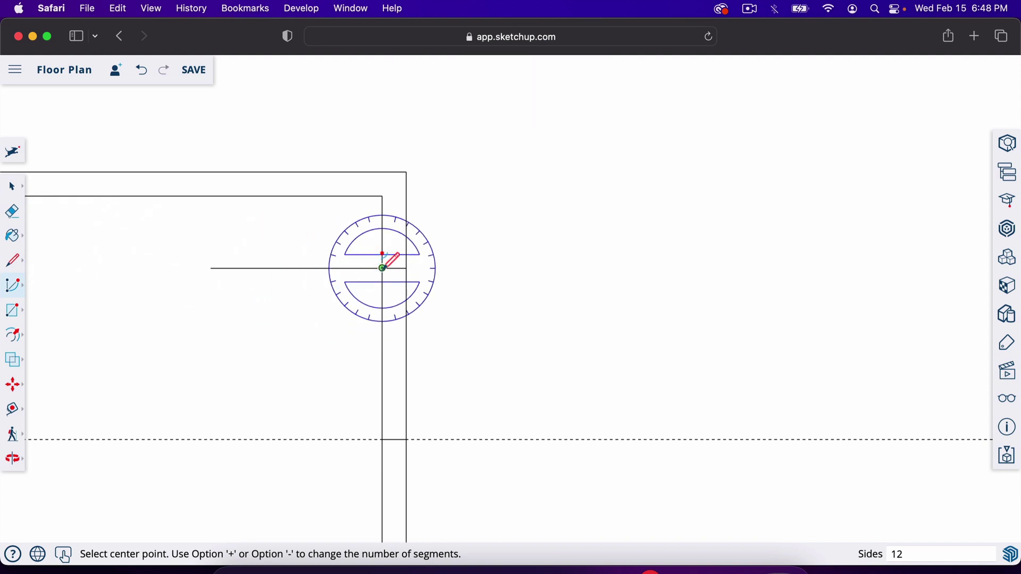
click(382, 268)
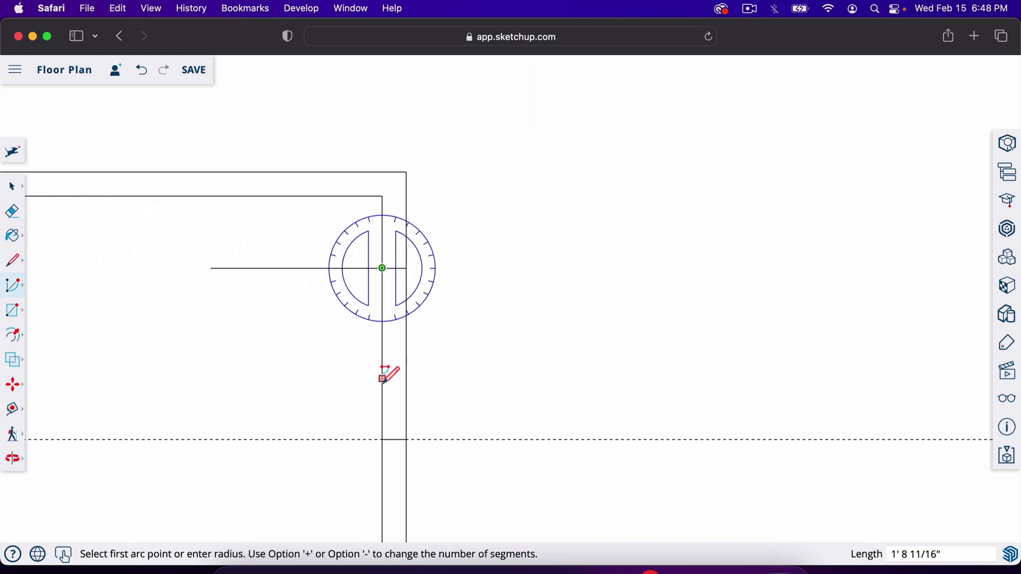
click(382, 439)
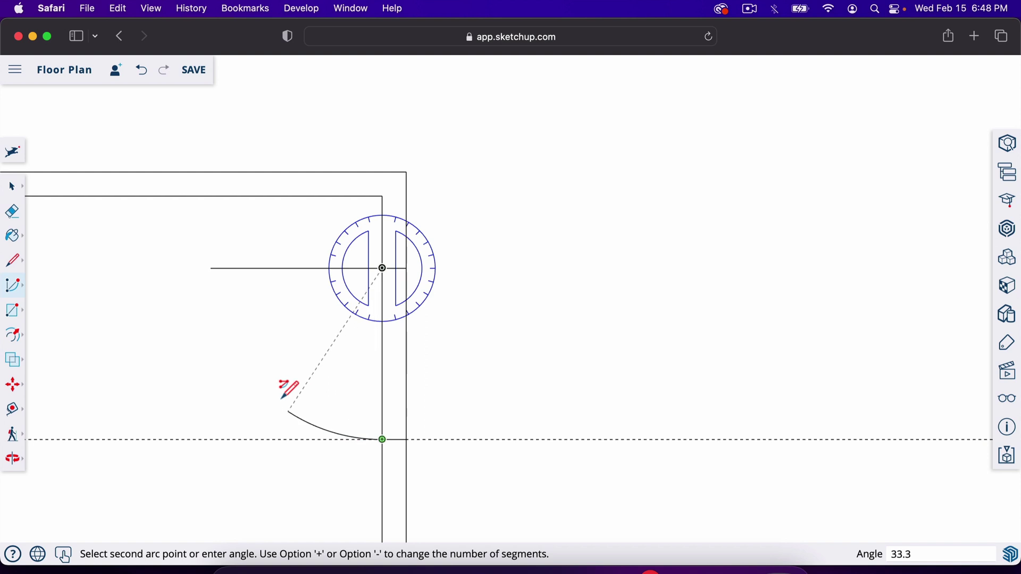
click(211, 268)
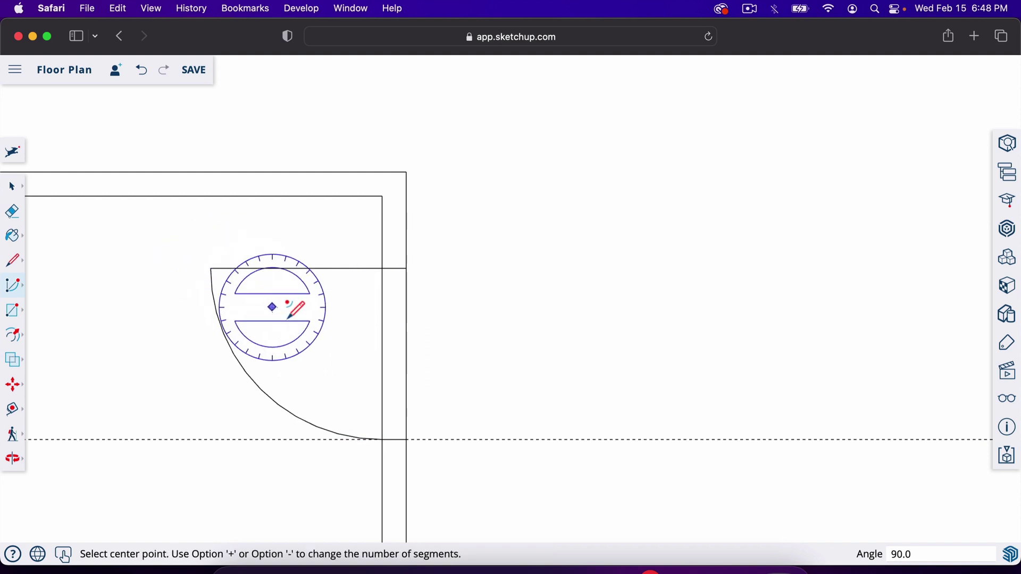
- Erase the remaining guide and the segment of the wall's inner edge that crosses the door opening
scroll(287, 322, down, 2)
scroll(288, 322, down, 3)
key(space)
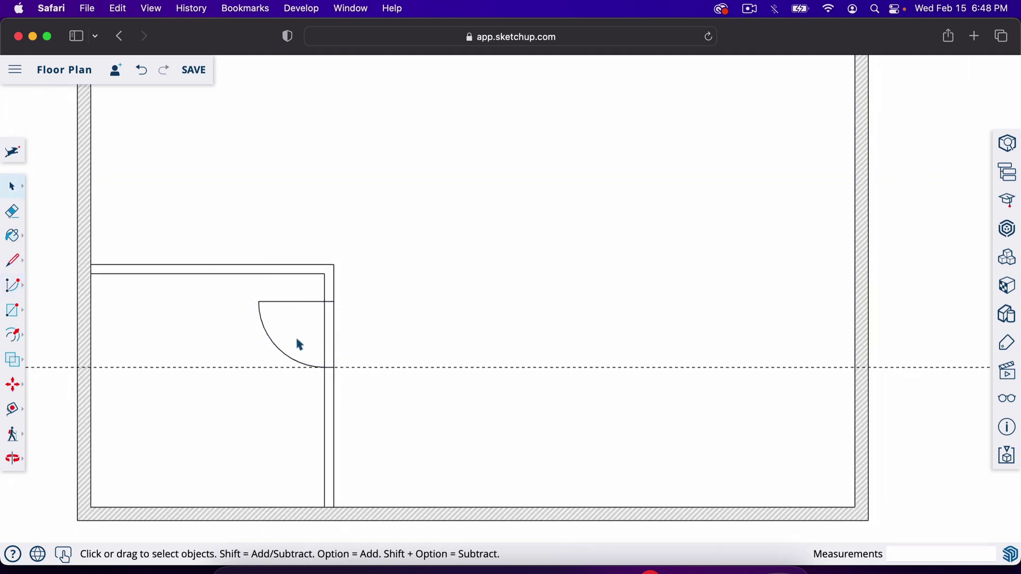
key(e)
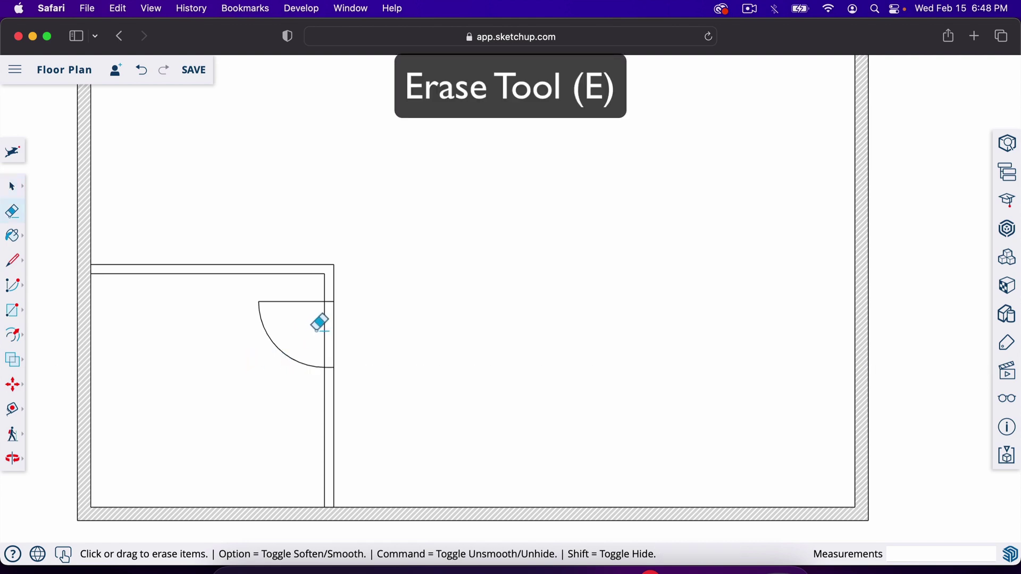
scroll(450, 405, down, 3)
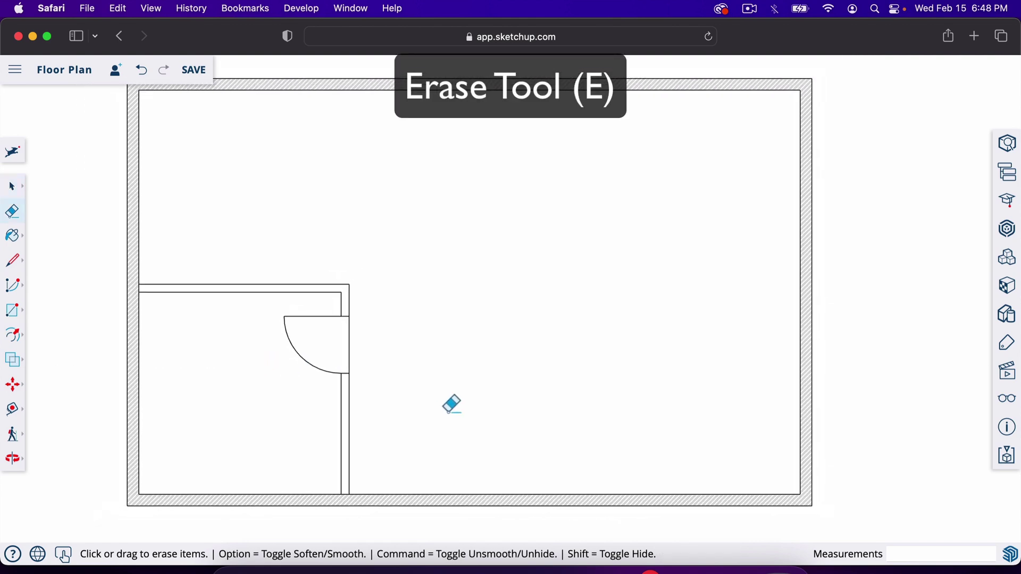
scroll(451, 405, down, 1)
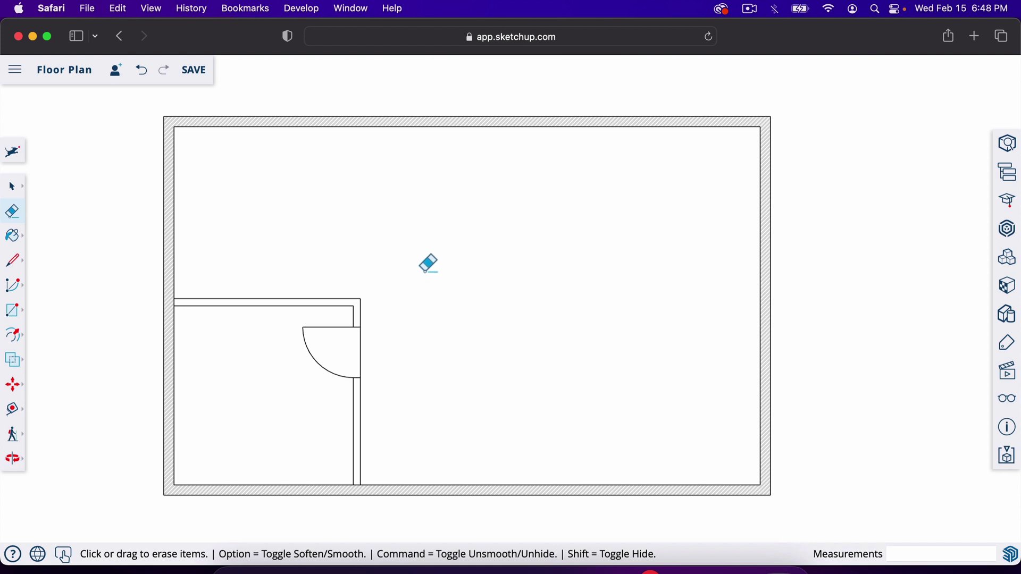
- Draw a vertical line about 9' 1" long from the interior wall's upper edge north to the exterior wall's inner edge
scroll(426, 270, up, 2)
key(l)
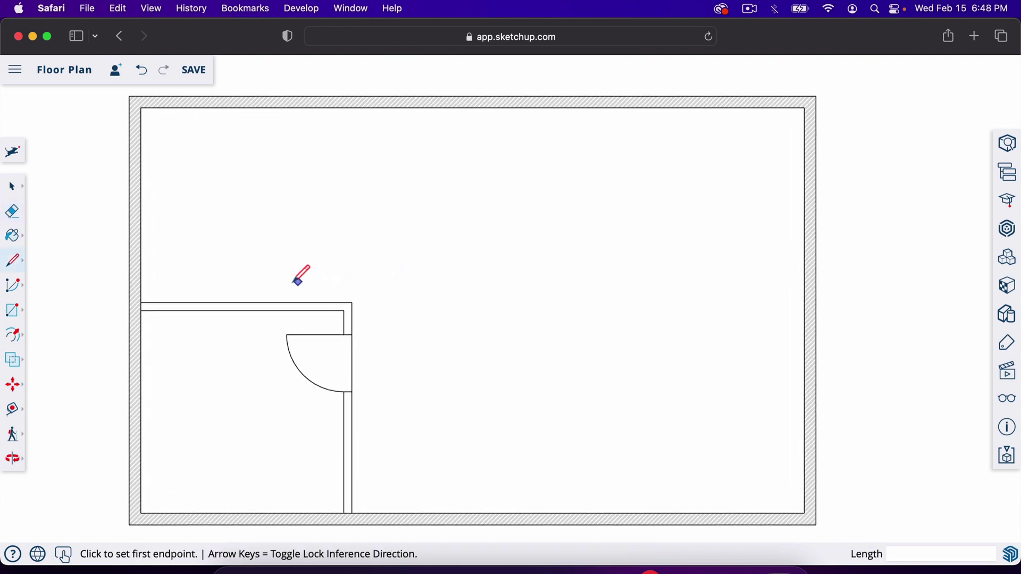
click(265, 303)
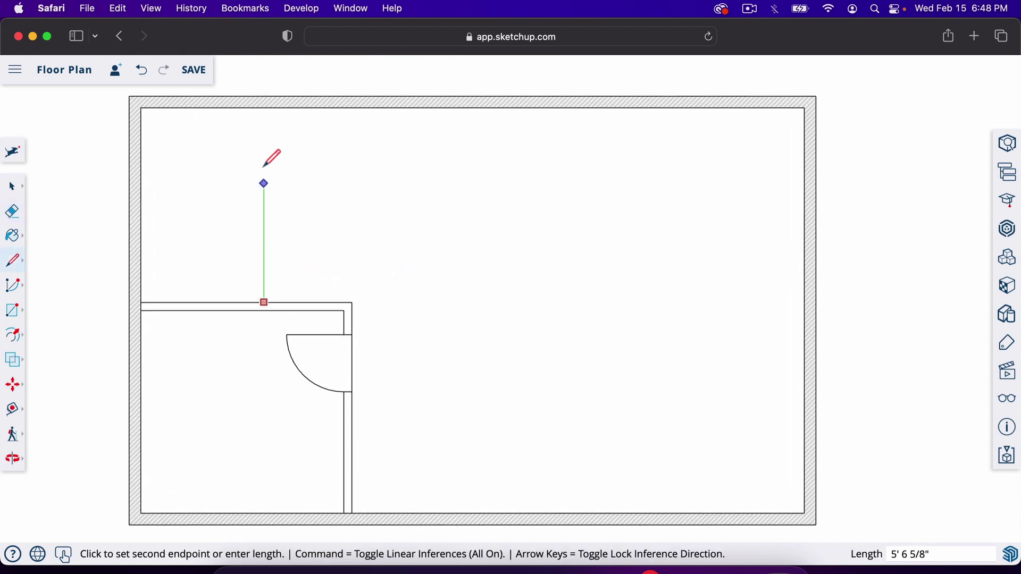
click(265, 109)
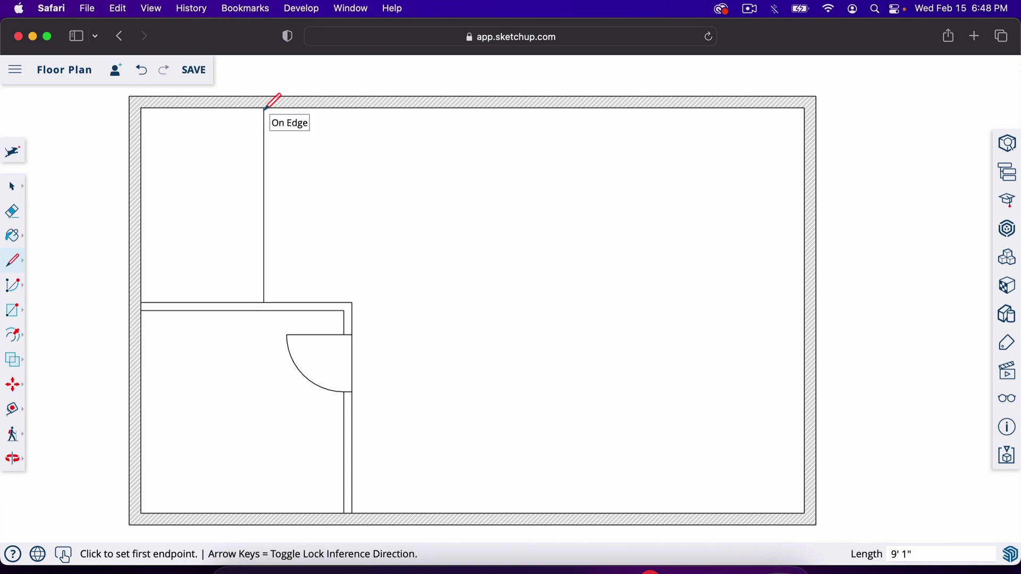
- Place a guide 4.5 inches east of the vertical line and draw the interior wall's second edge along it, from exterior wall to horizontal interior wall
key(t)
click(263, 160)
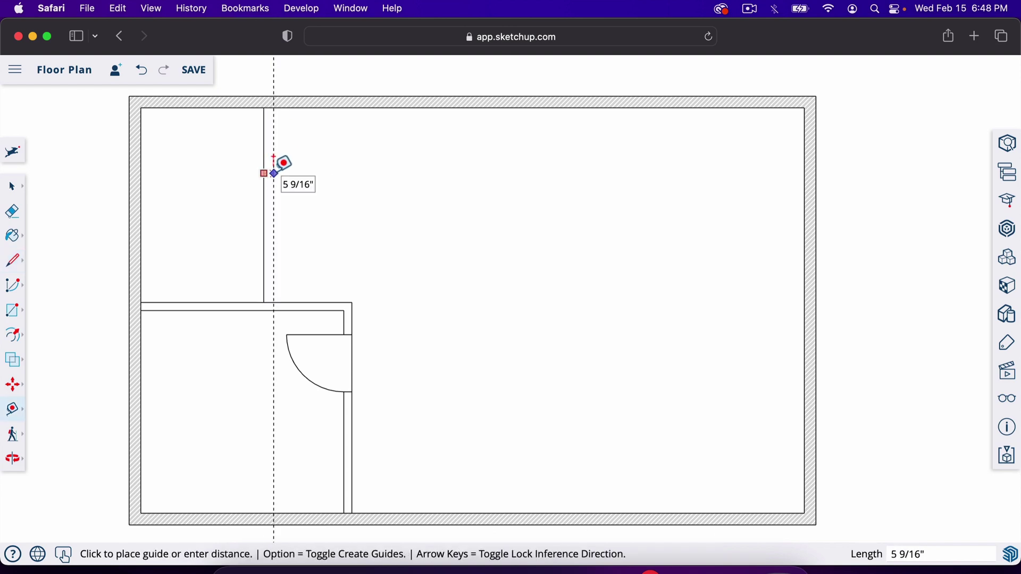
text(4.5)
key(Return)
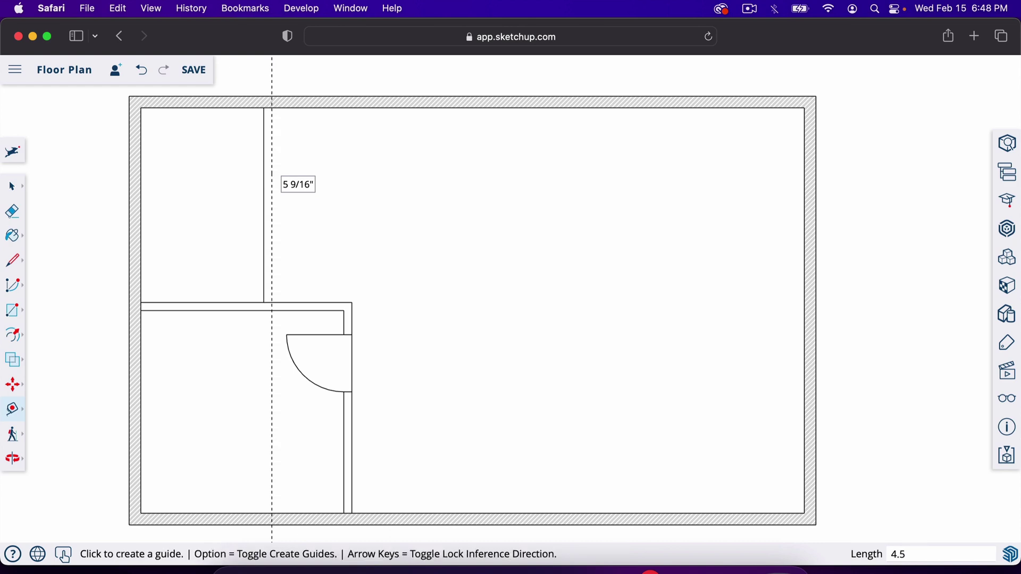
key(l)
click(272, 108)
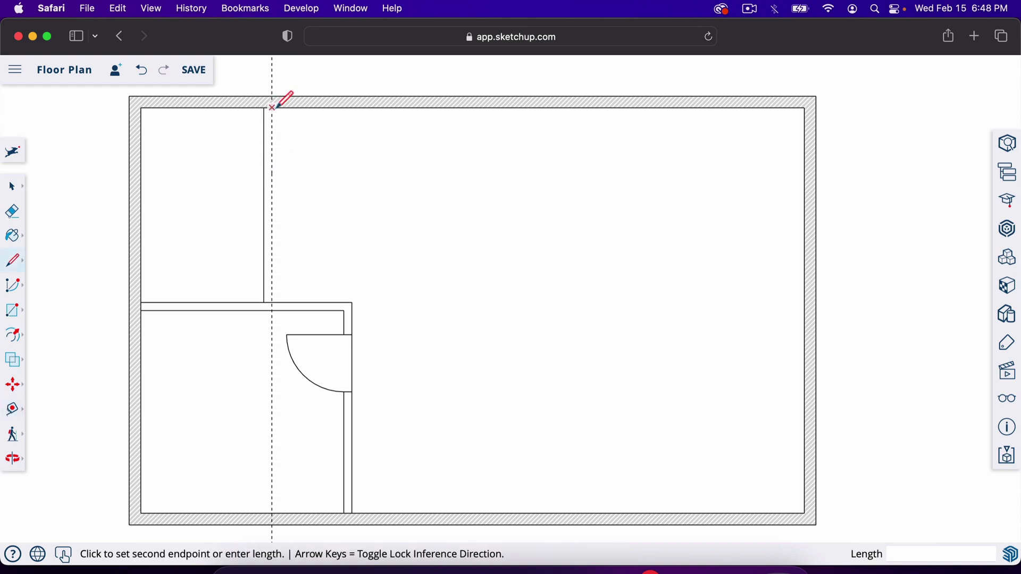
click(273, 303)
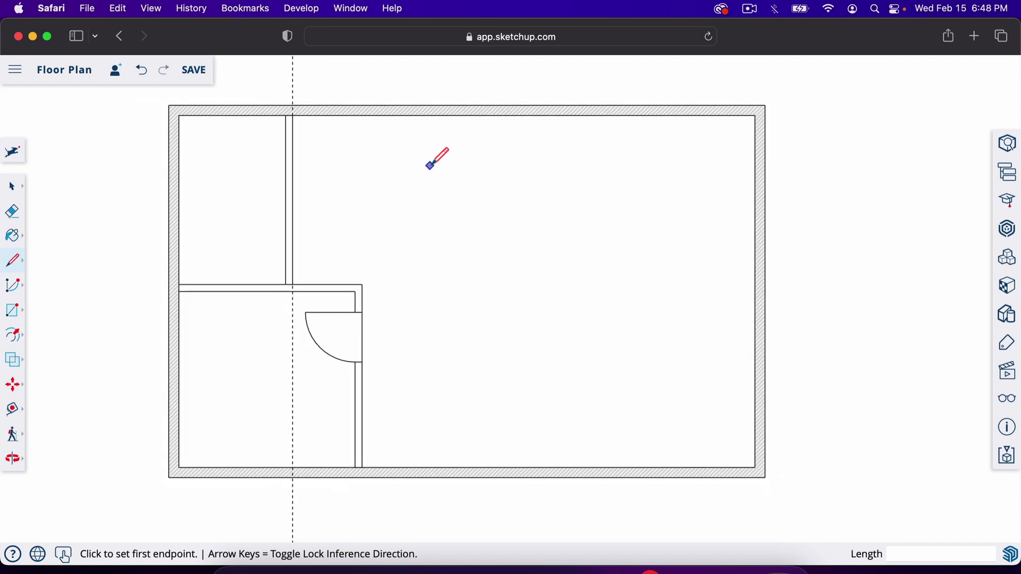
- Draw a 6 1/2" window jamb line across the north exterior wall, about 11' 4" from the plan's west end
scroll(381, 104, up, 5)
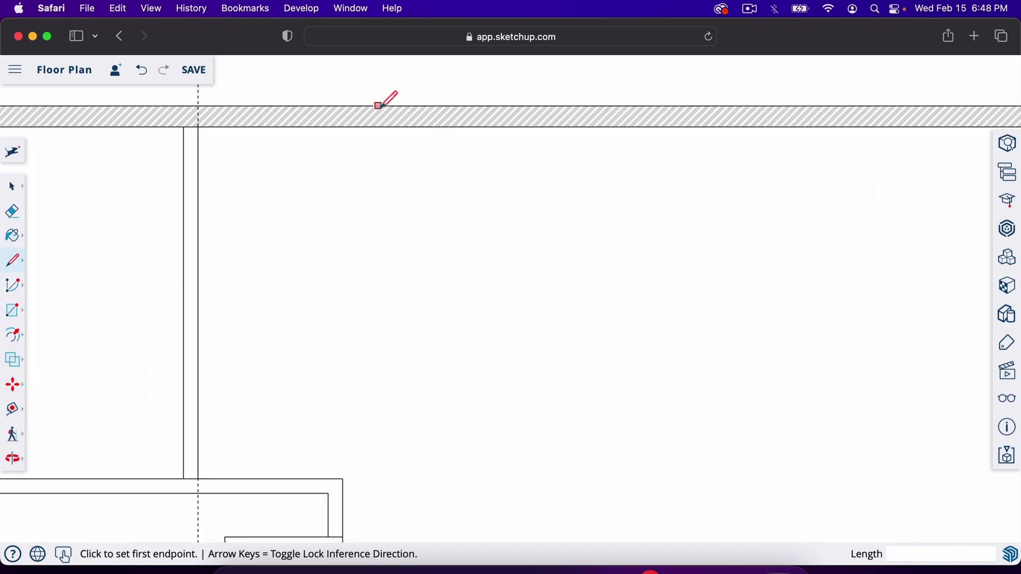
click(380, 106)
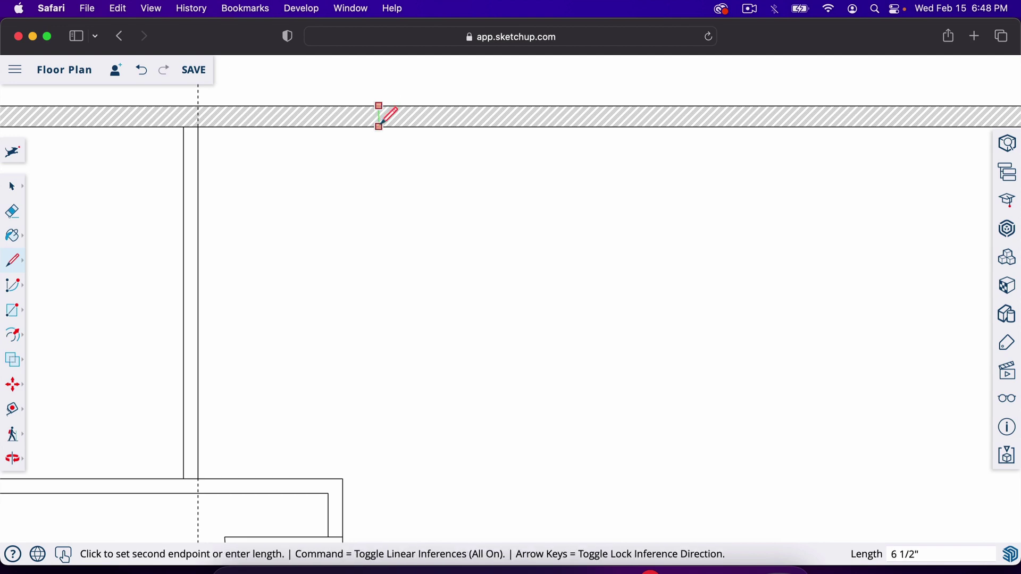
click(380, 127)
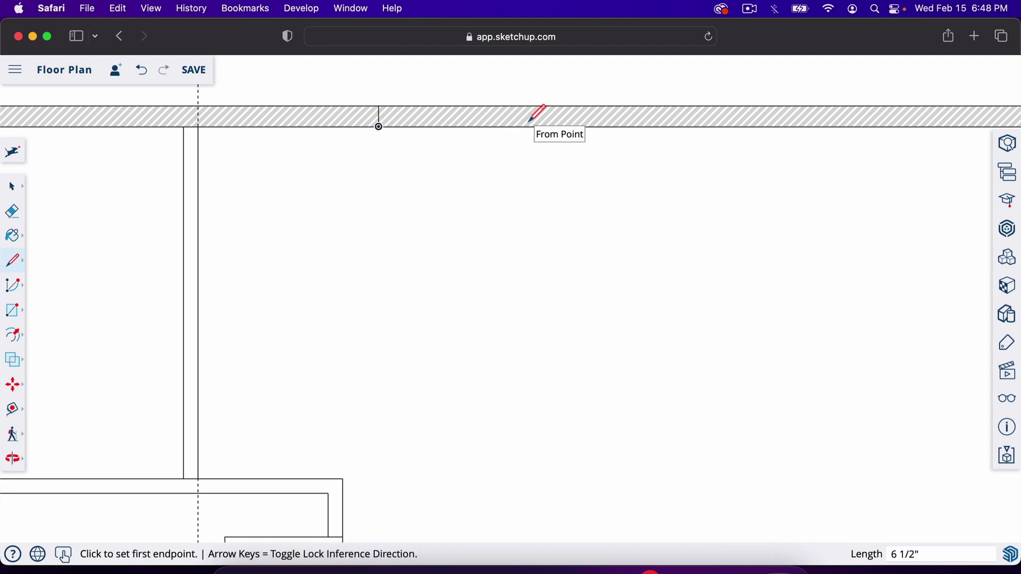
- Place a guide 48 inches east of the jamb line and draw the second window jamb across the north wall along it
key(t)
scroll(388, 110, up, 2)
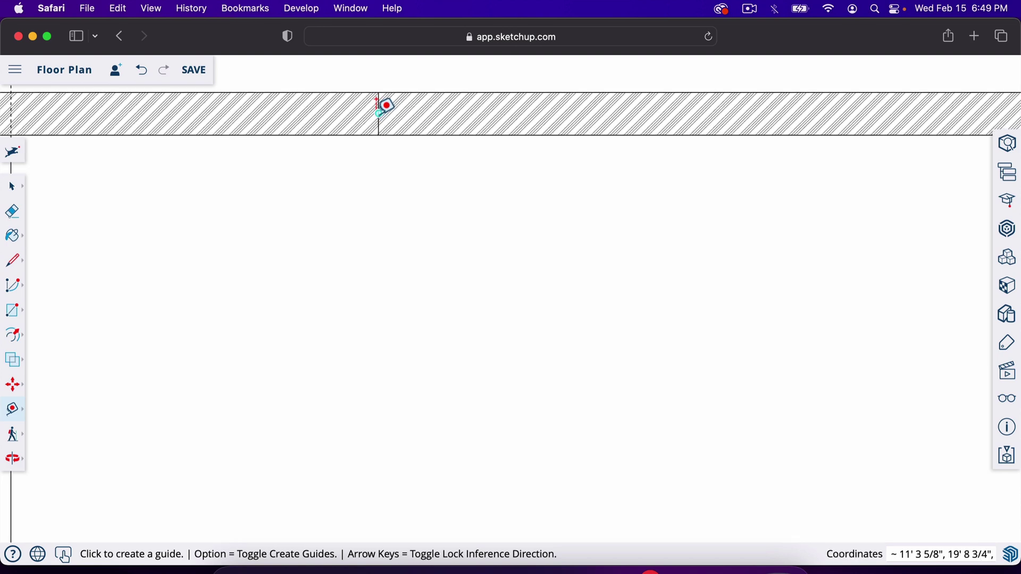
click(379, 113)
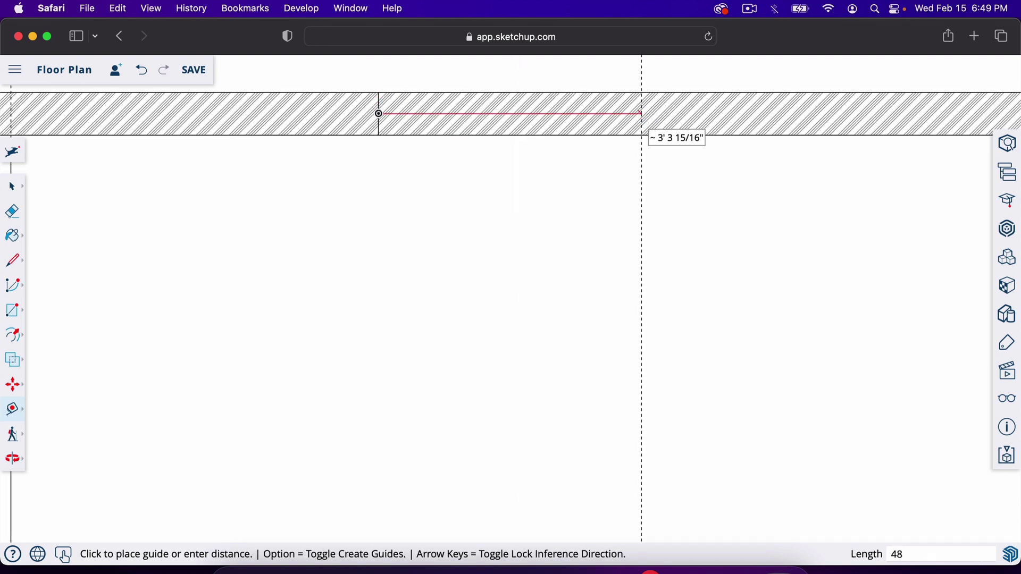
text(48)
key(Return)
key(l)
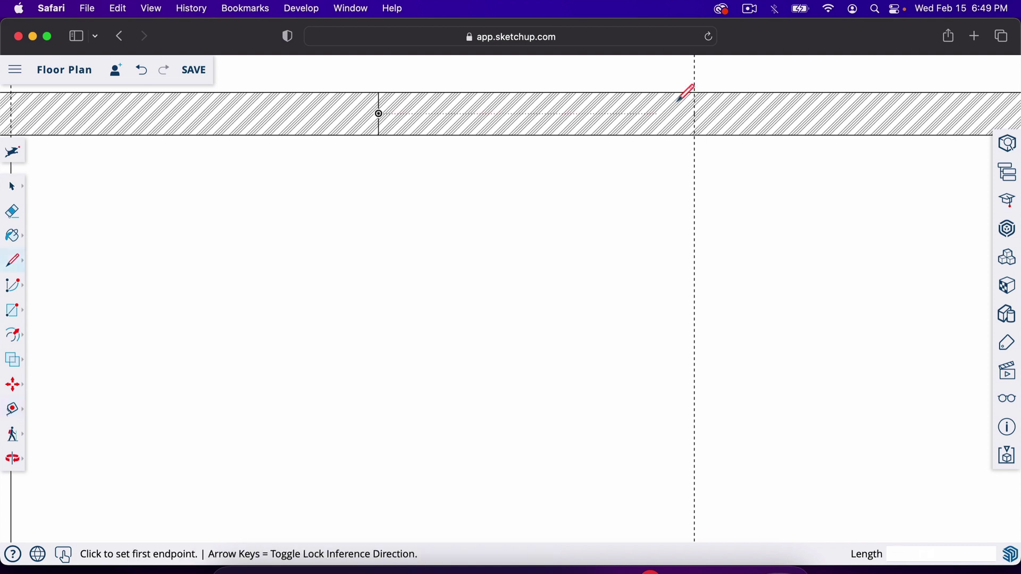
click(695, 135)
click(695, 93)
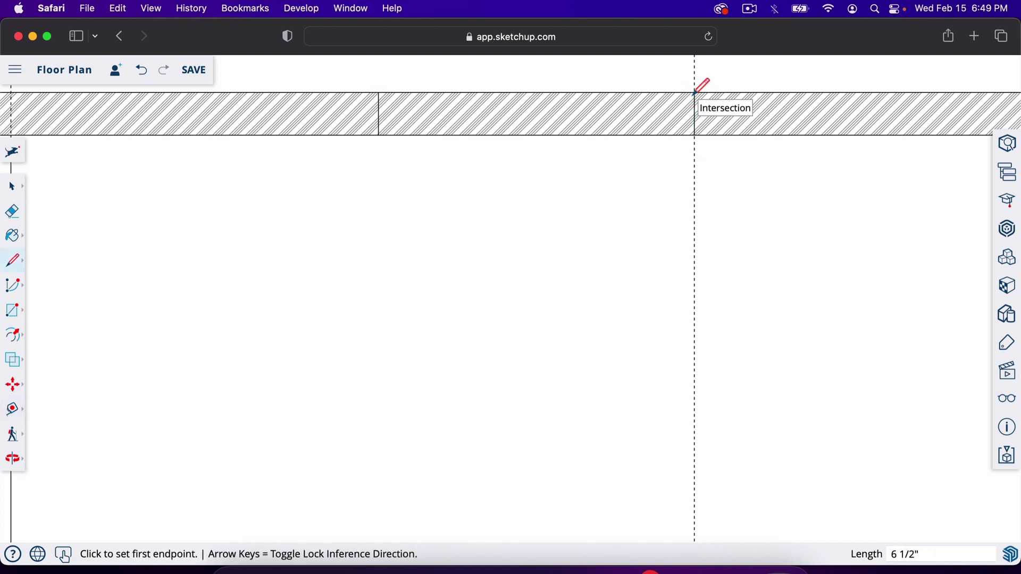
- Delete the hatched fill between the two window jambs and draw the window's centre line from jamb midpoint to jamb midpoint
key(space)
click(605, 122)
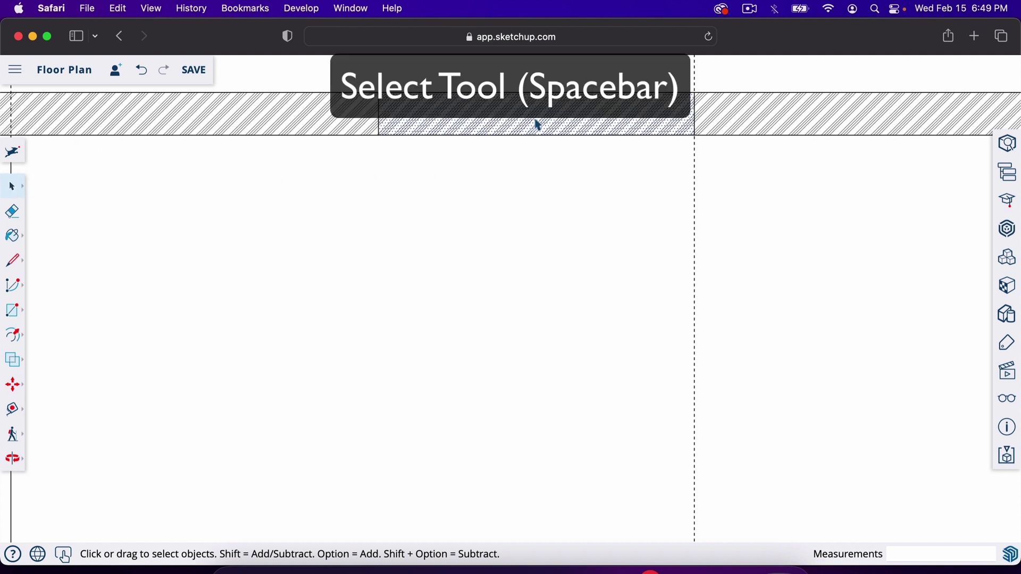
key(Delete)
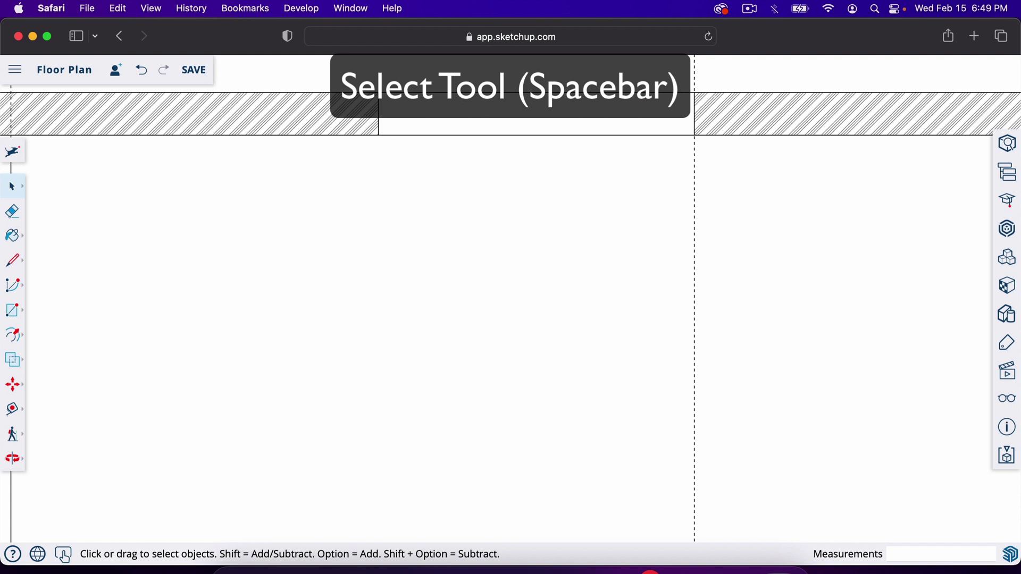
key(l)
click(379, 113)
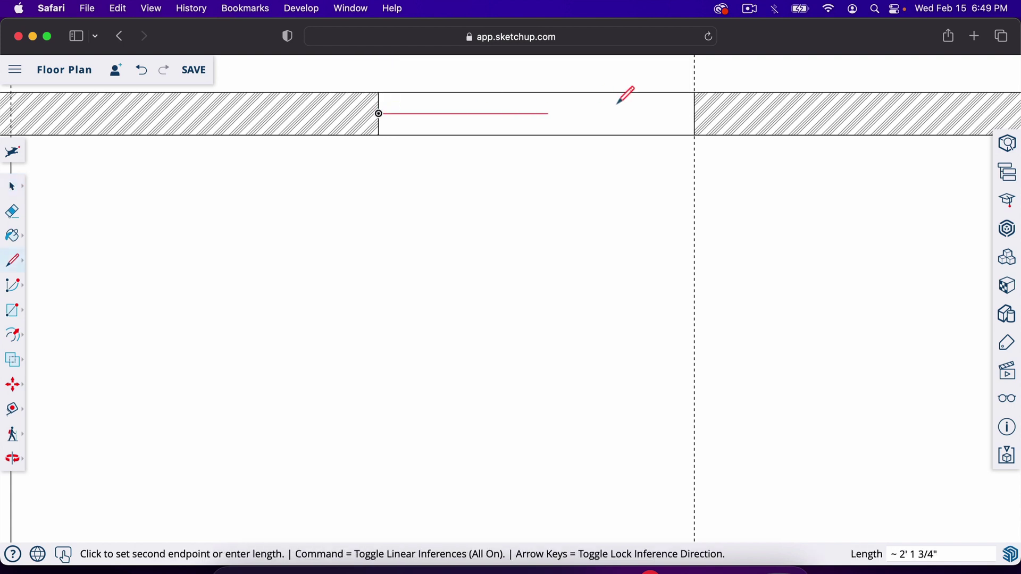
click(695, 114)
- Erase the two vertical guides at the new interior wall and the window
scroll(633, 233, down, 5)
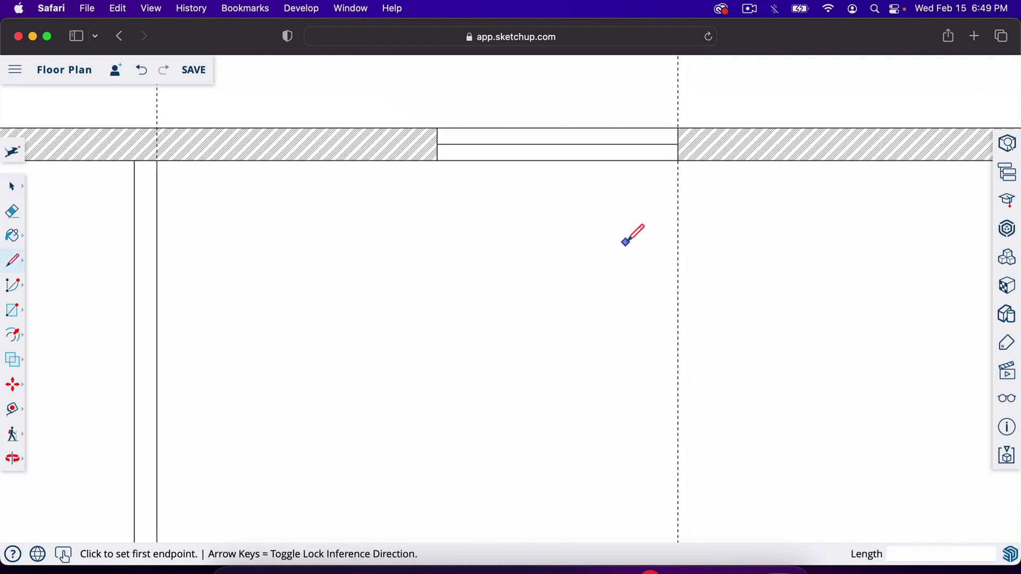
scroll(482, 294, down, 4)
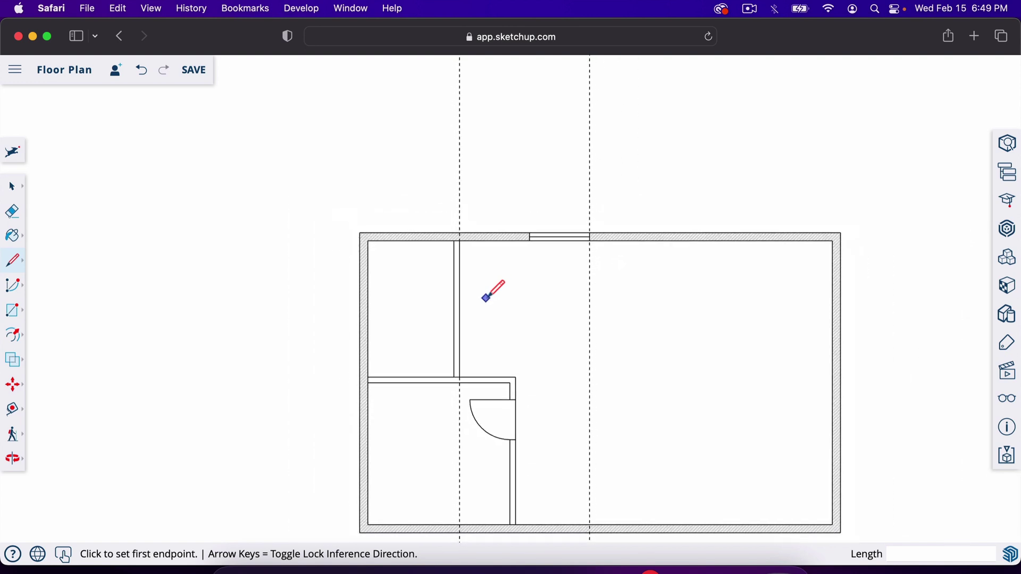
scroll(598, 365, up, 1)
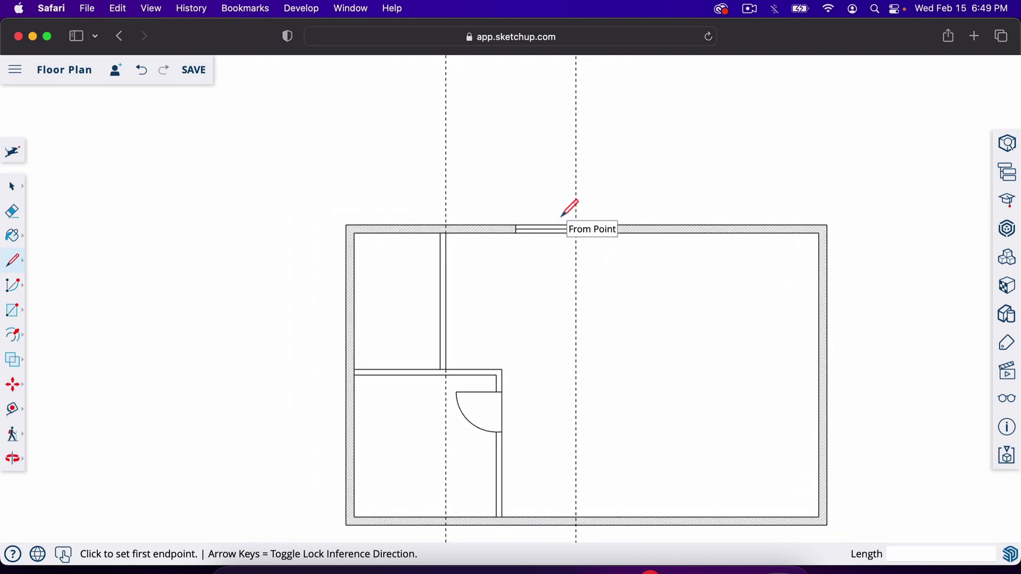
key(e)
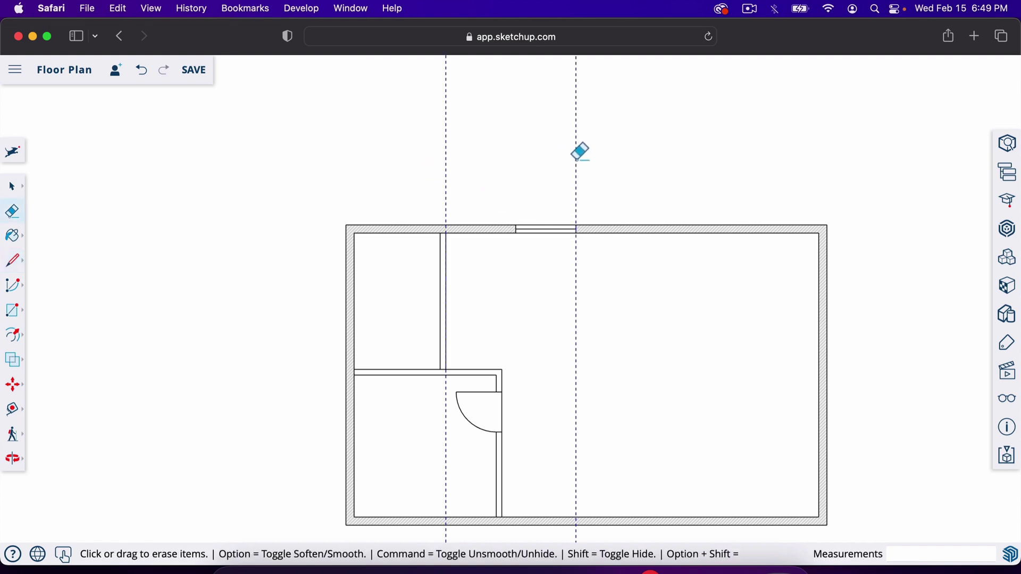
scroll(396, 281, up, 3)
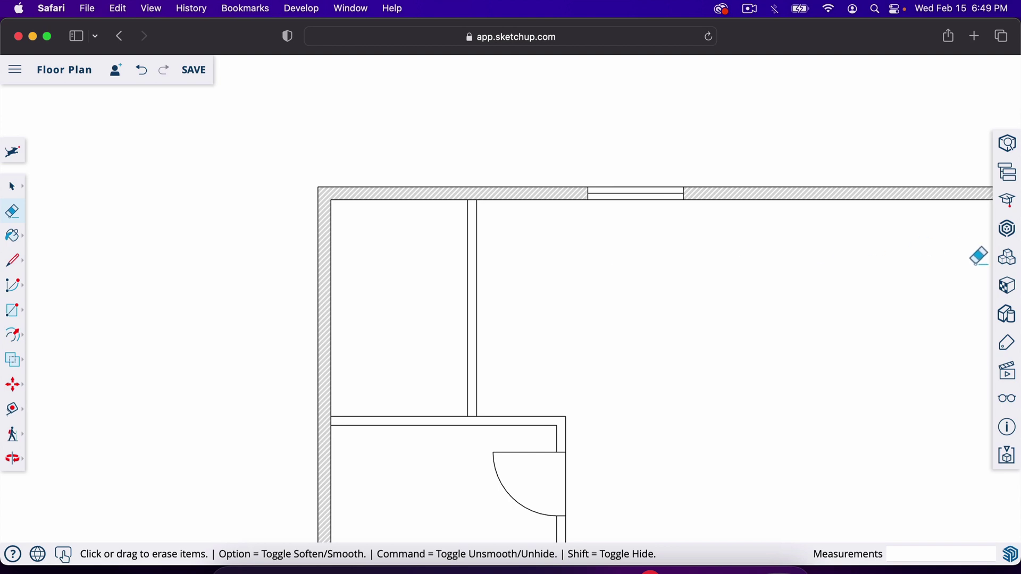
- Look at the 3D Warehouse home page and its account options, and close it
click(1011, 240)
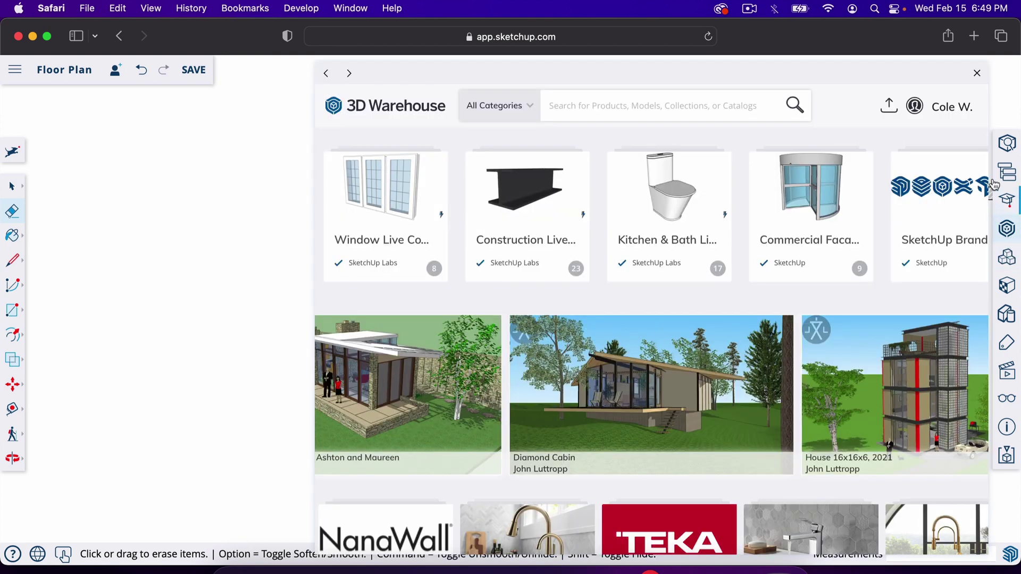
click(914, 106)
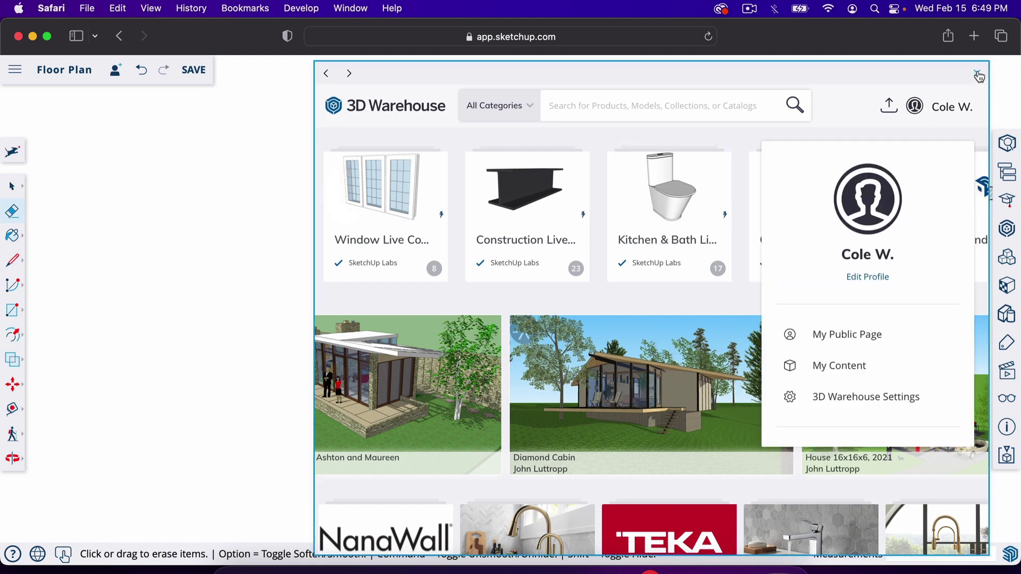
click(978, 75)
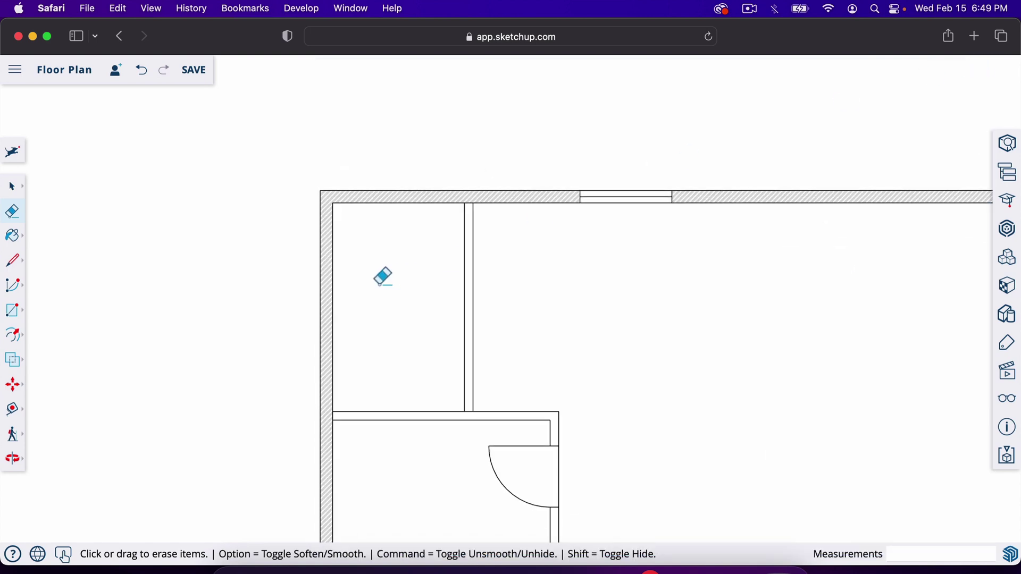
- Draw a rectangle about 1' 11" by 10" in the northwest room's corner and a circle of about 9 5/8" radius against its east side
key(r)
click(341, 215)
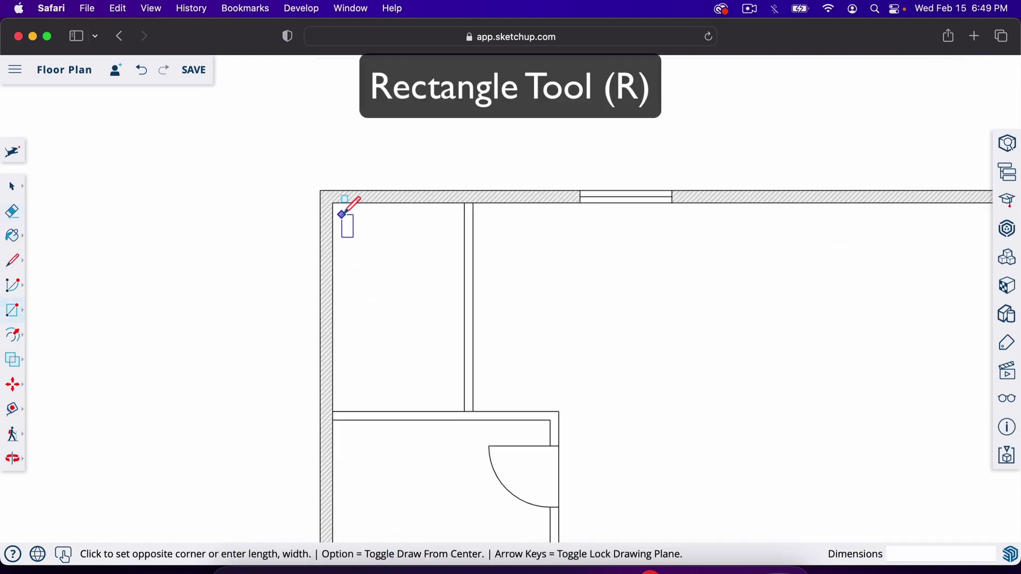
click(362, 258)
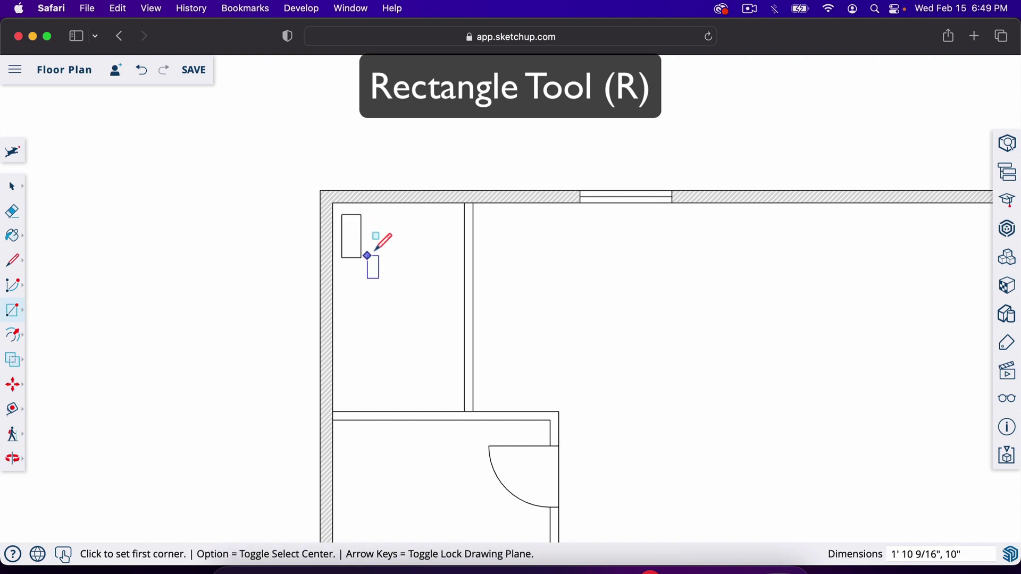
key(c)
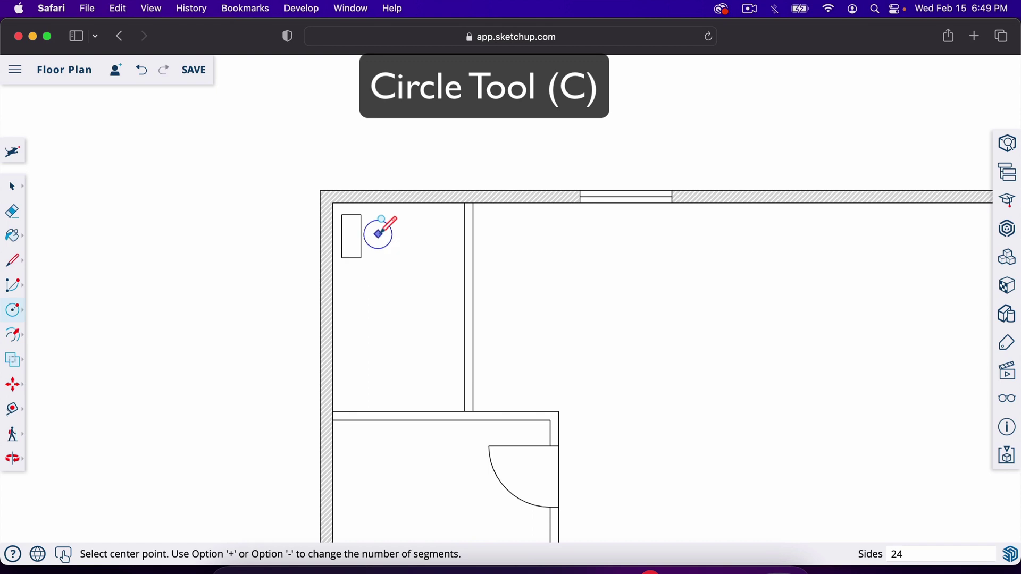
click(378, 234)
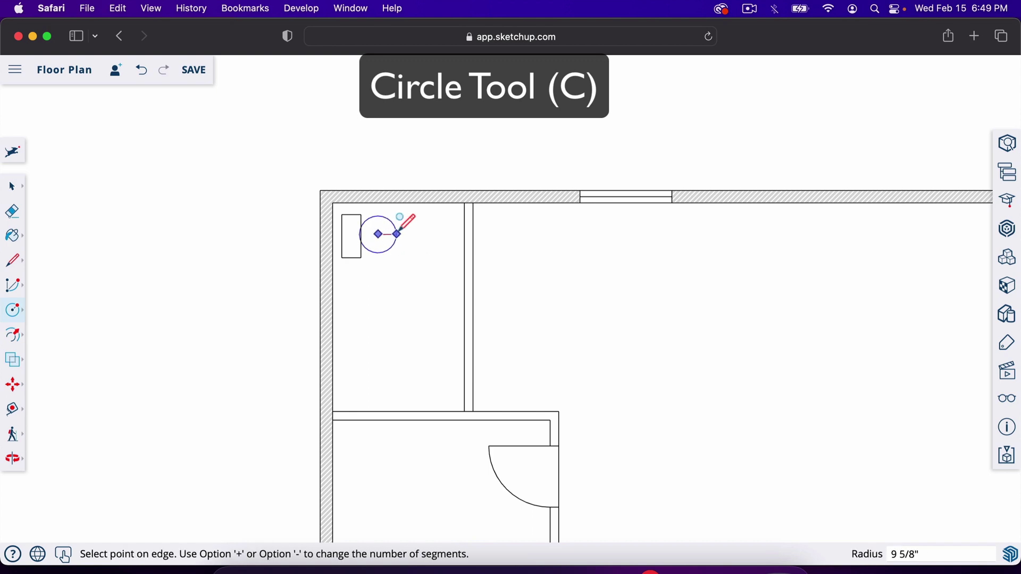
click(397, 235)
key(space)
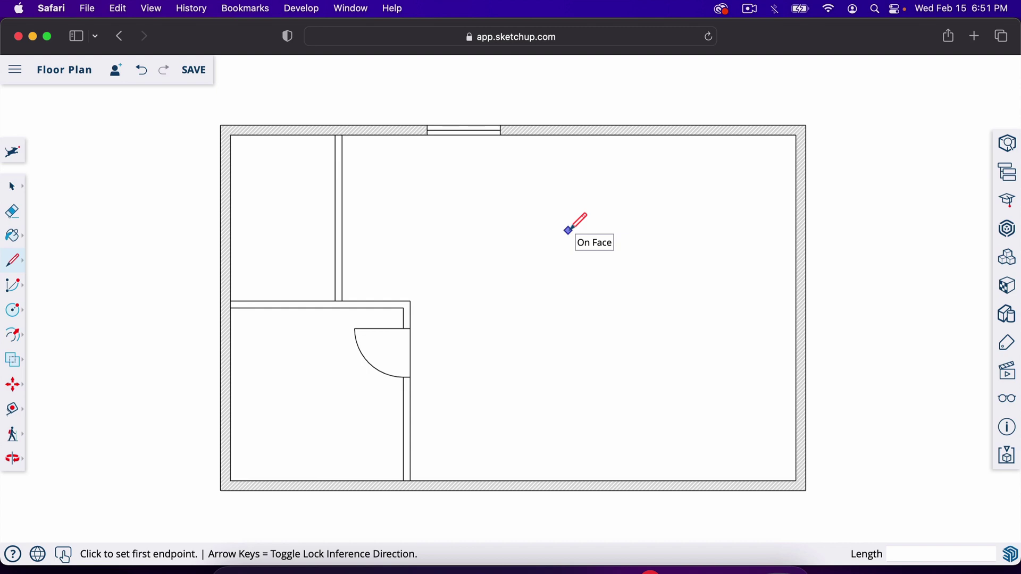
- Save the floor plan
key(super+s)
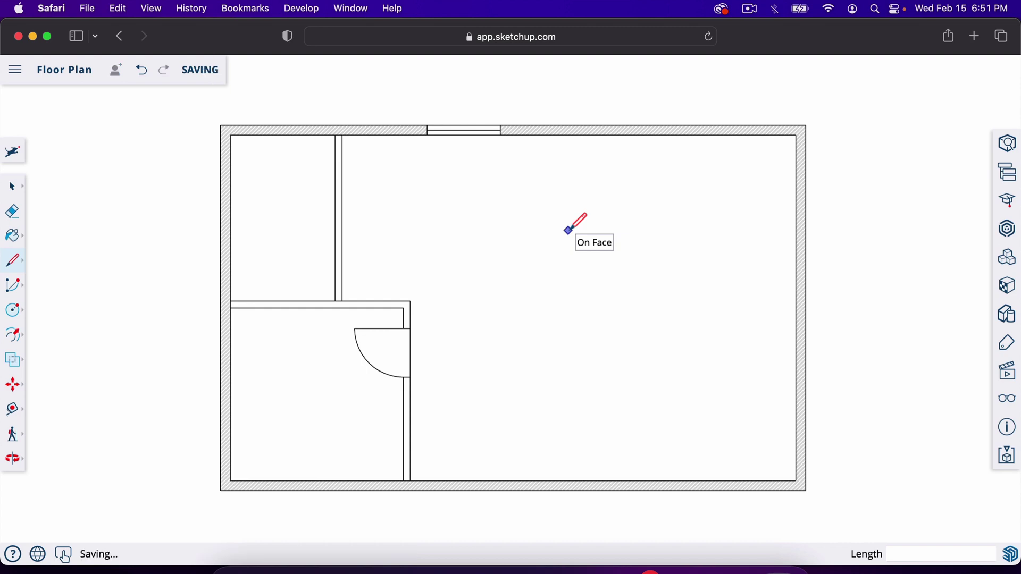